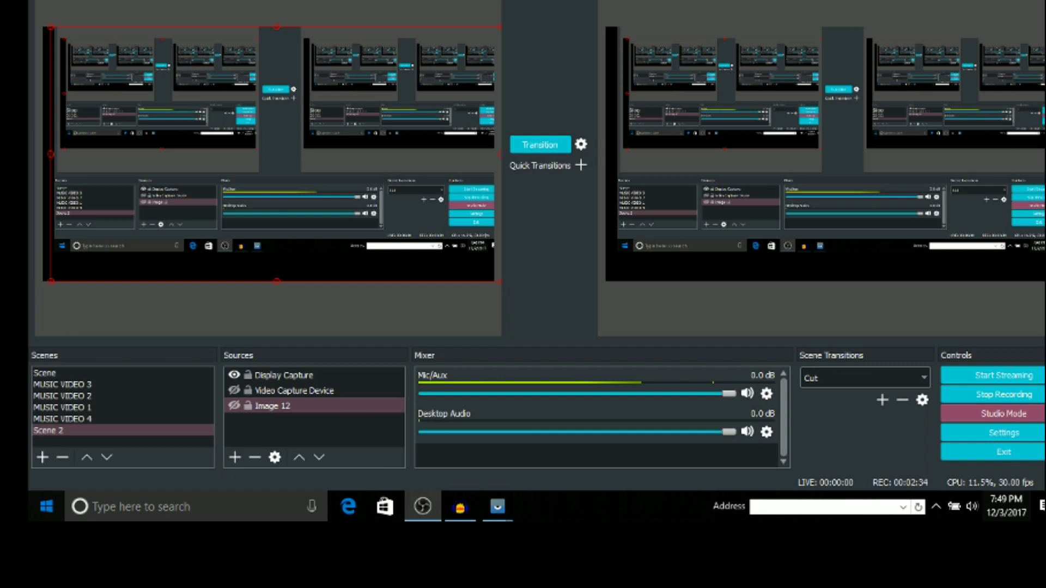
Bring the Audacity window recording the stereo 48000 Hz track to the front
key(alt+Tab)
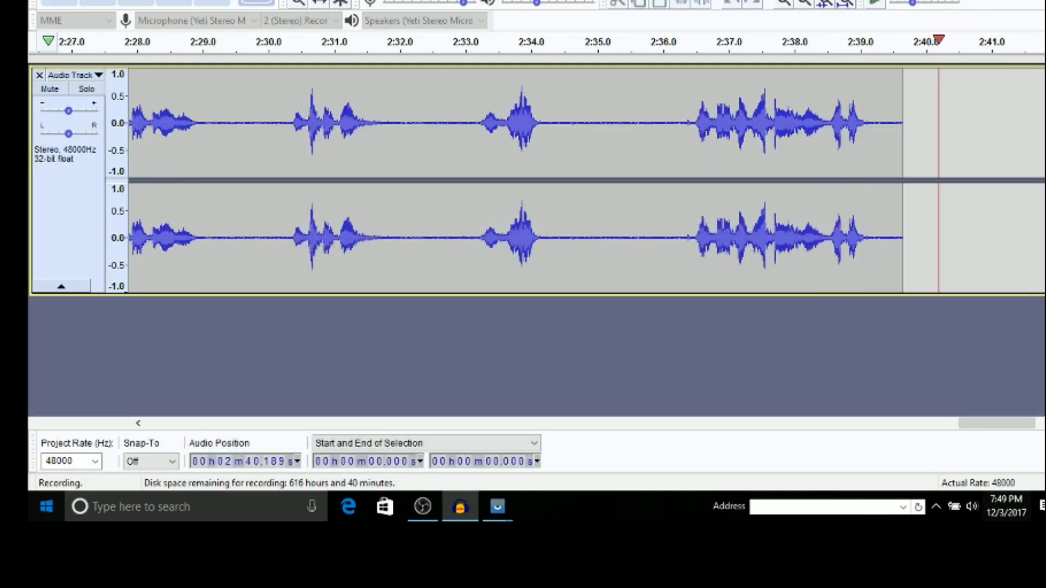
Minimize Audacity to the desktop and launch Google Chrome from its desktop icon
key(super+d)
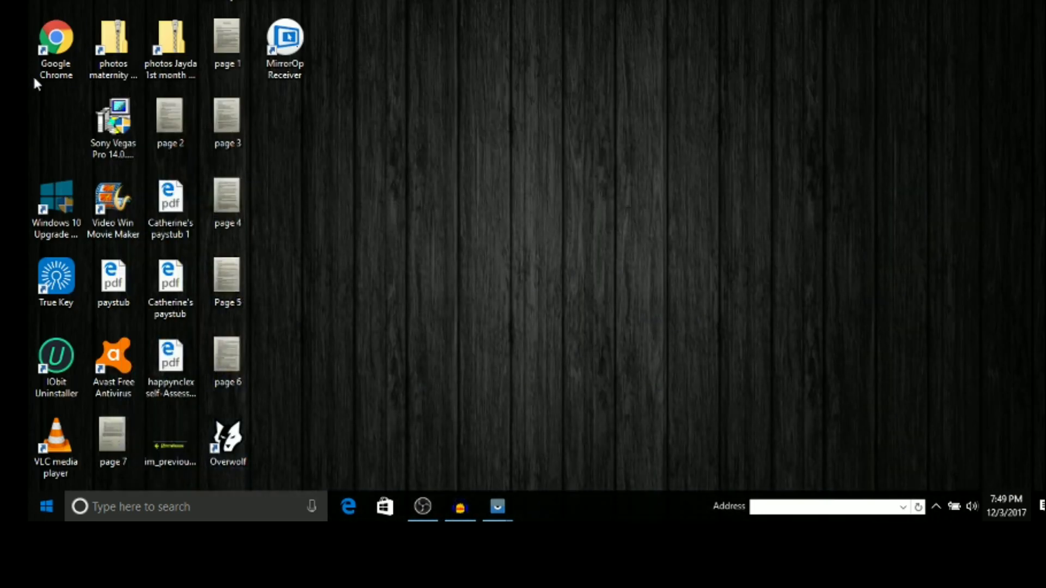
double_click(54, 54)
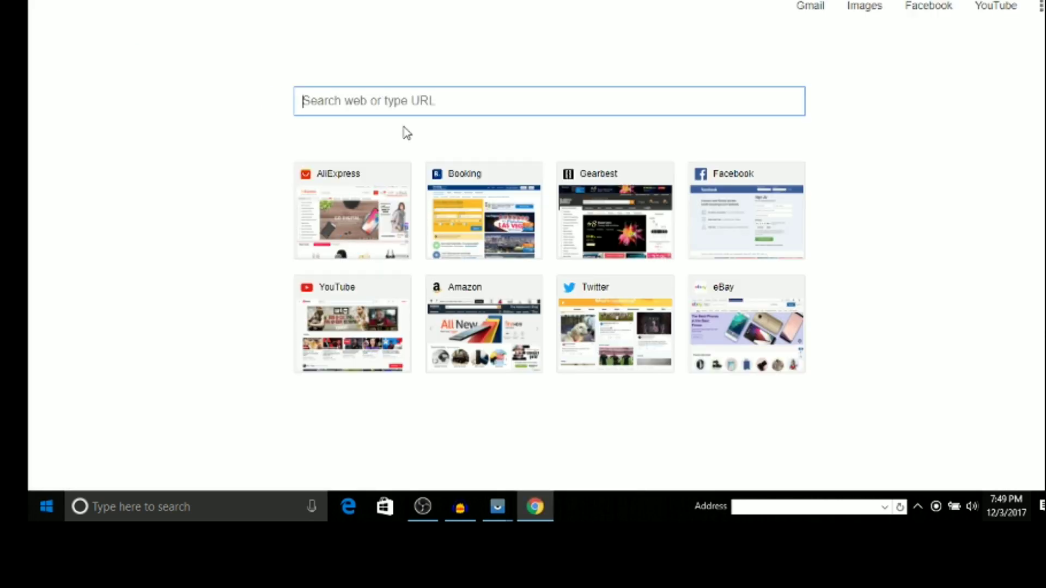
Run a web search for 'obs studio' from Chrome's new-tab page
text(obs)
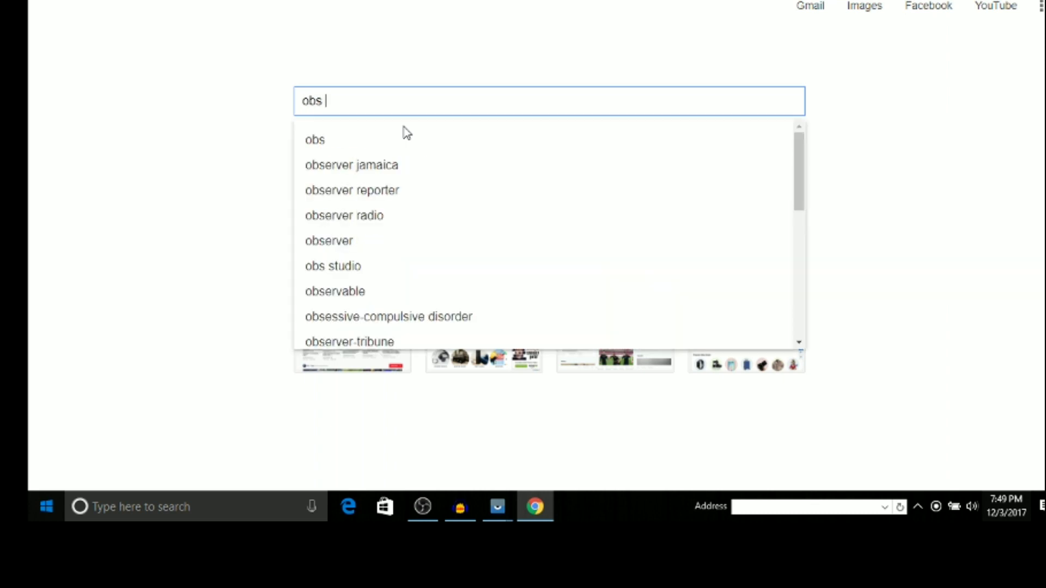
text( su)
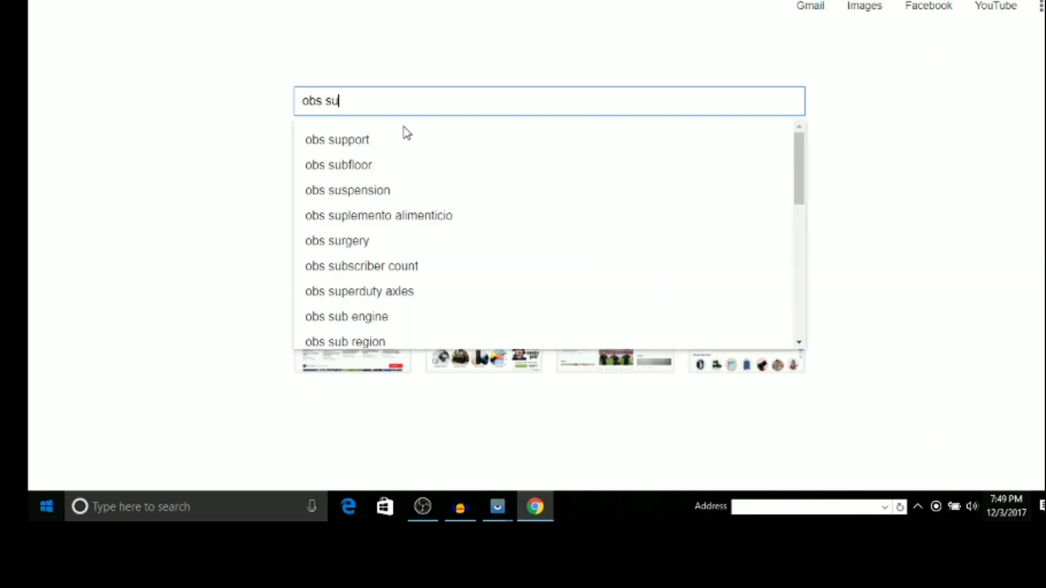
key(BackSpace)
text(tu)
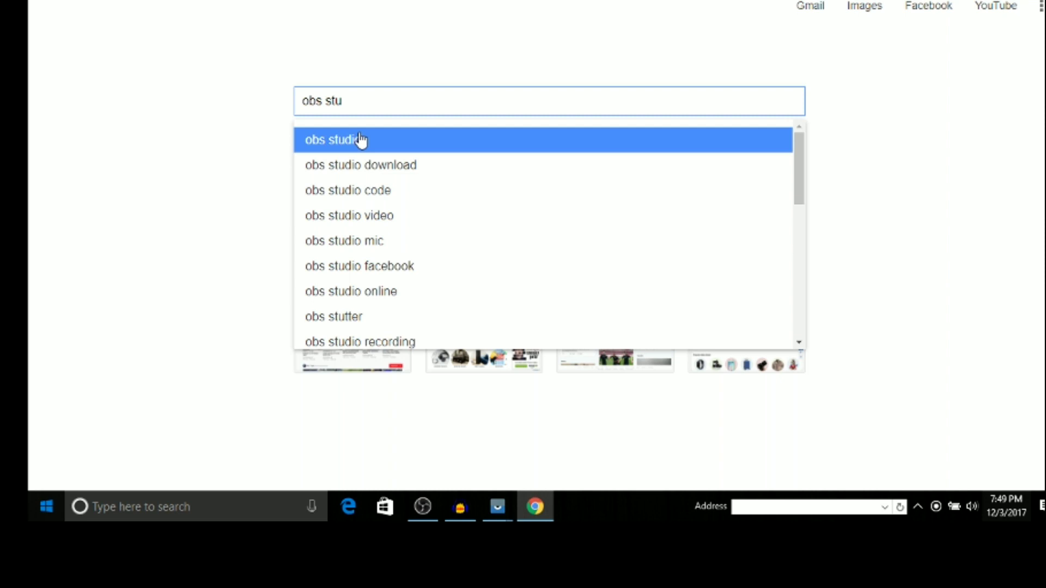
click(356, 141)
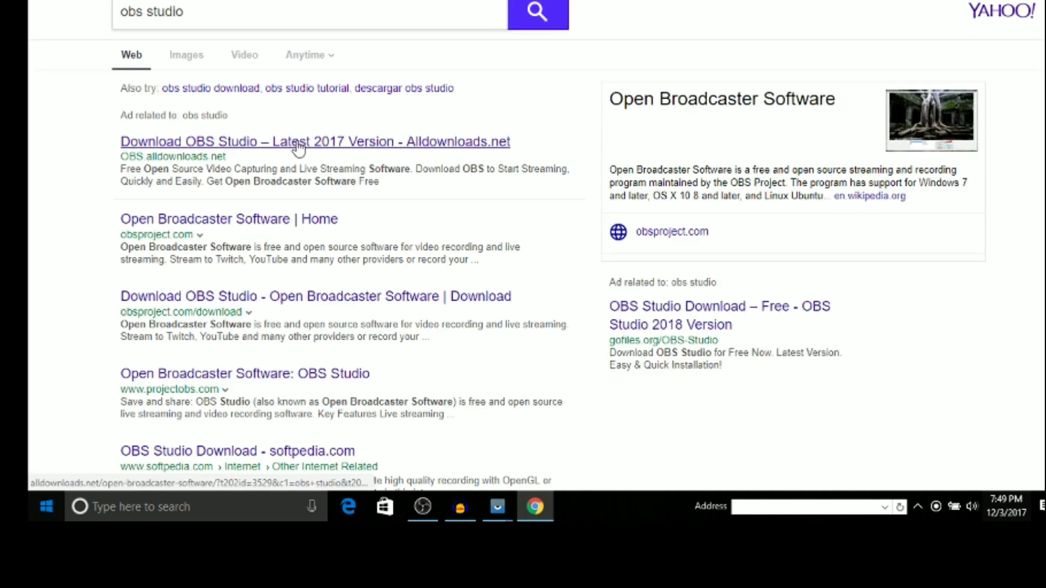
click(299, 145)
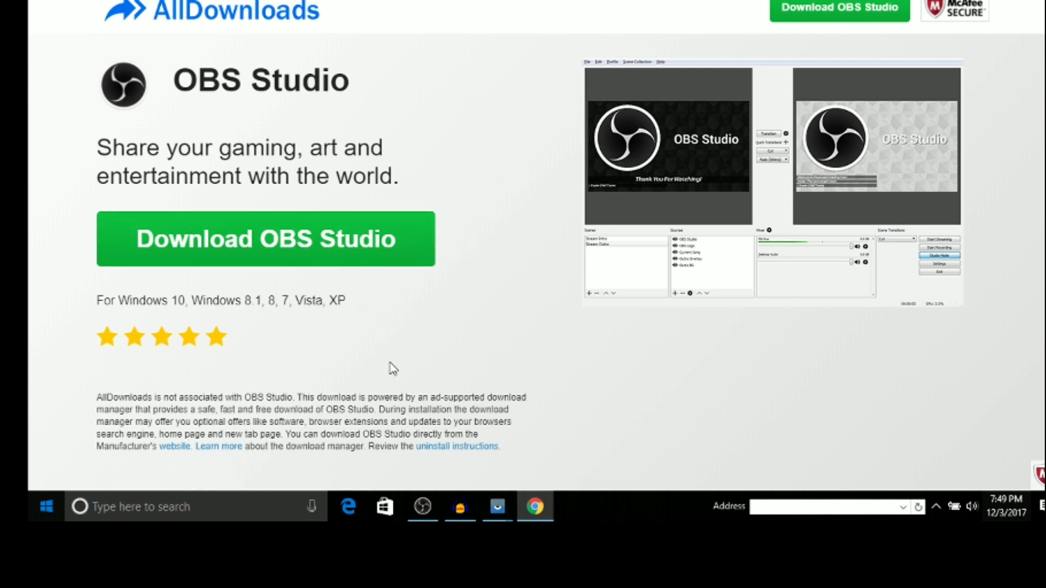
scroll(392, 369, down, 1)
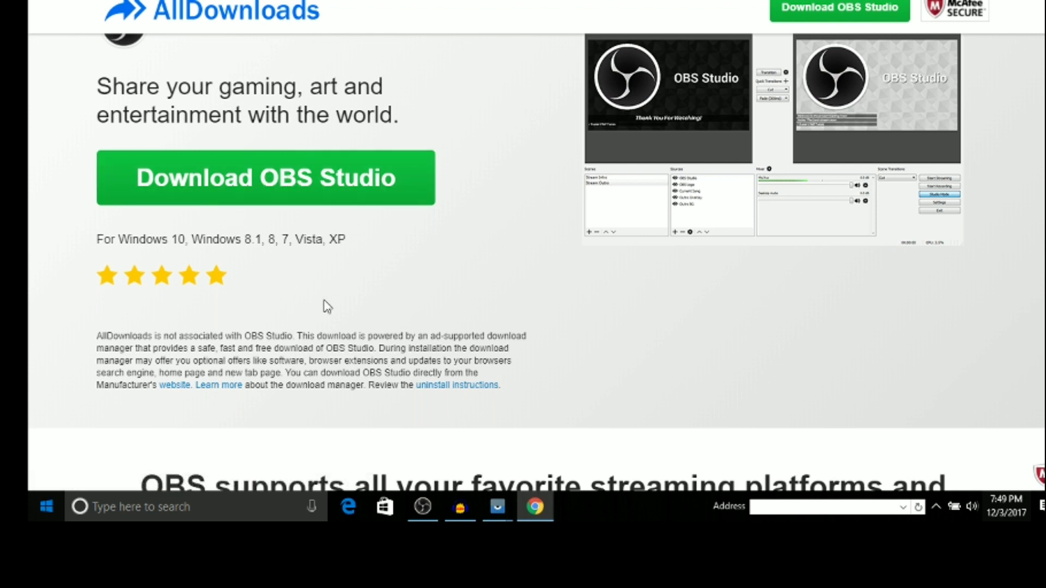
scroll(321, 339, down, 8)
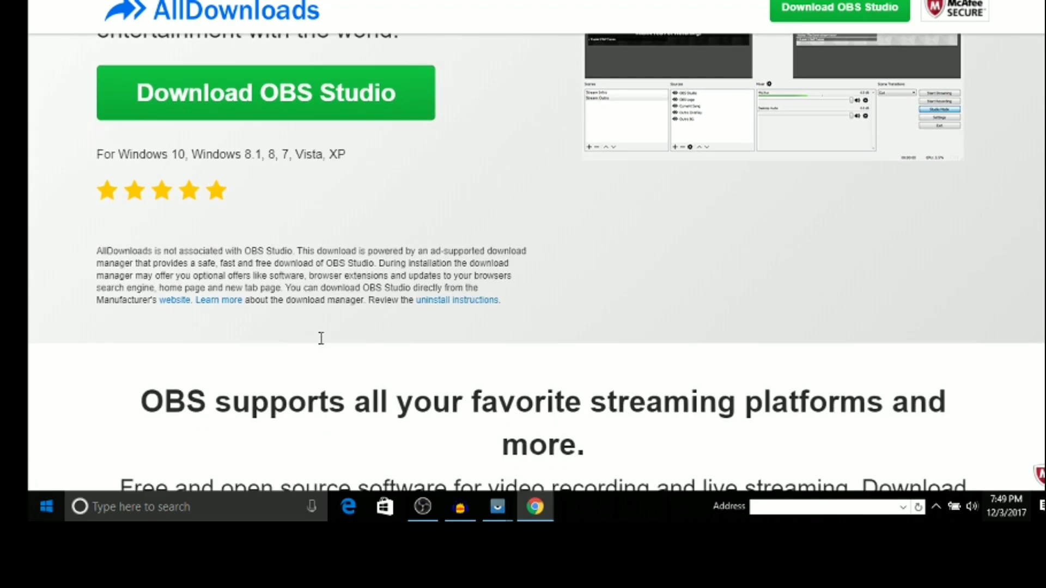
scroll(321, 338, down, 3)
scroll(320, 346, up, 12)
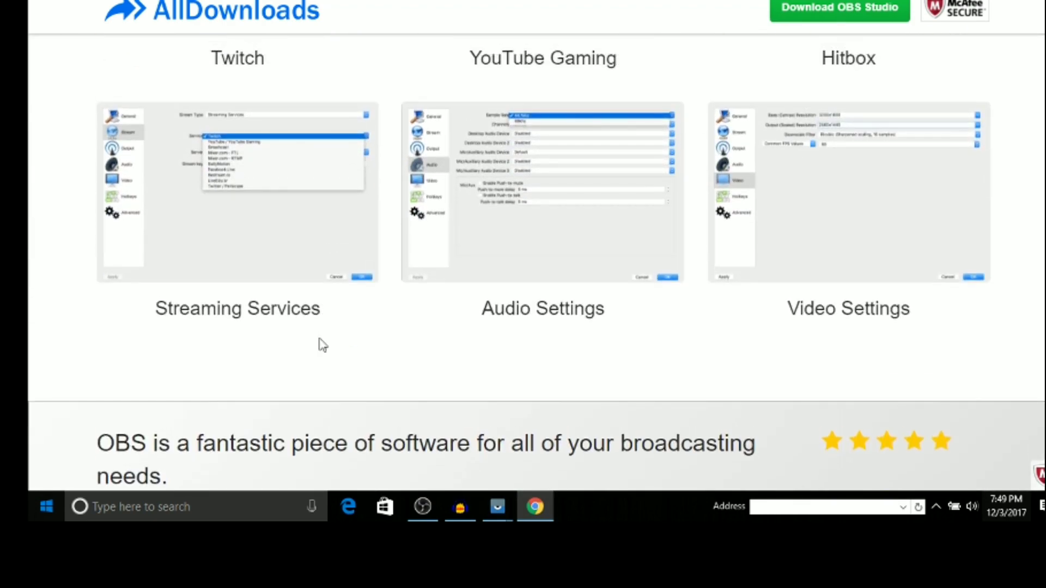
scroll(323, 345, up, 1)
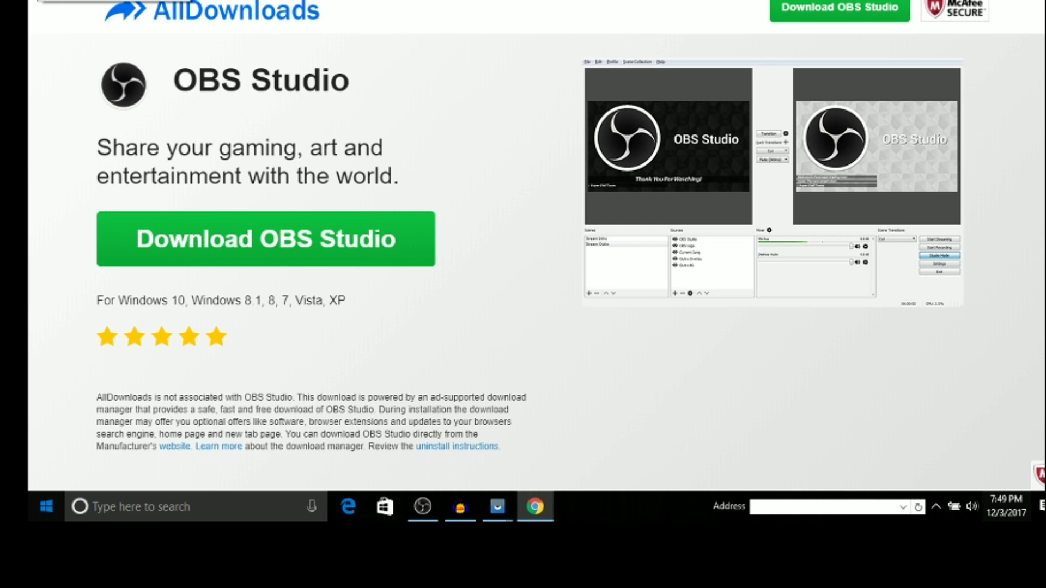
key(alt+Left)
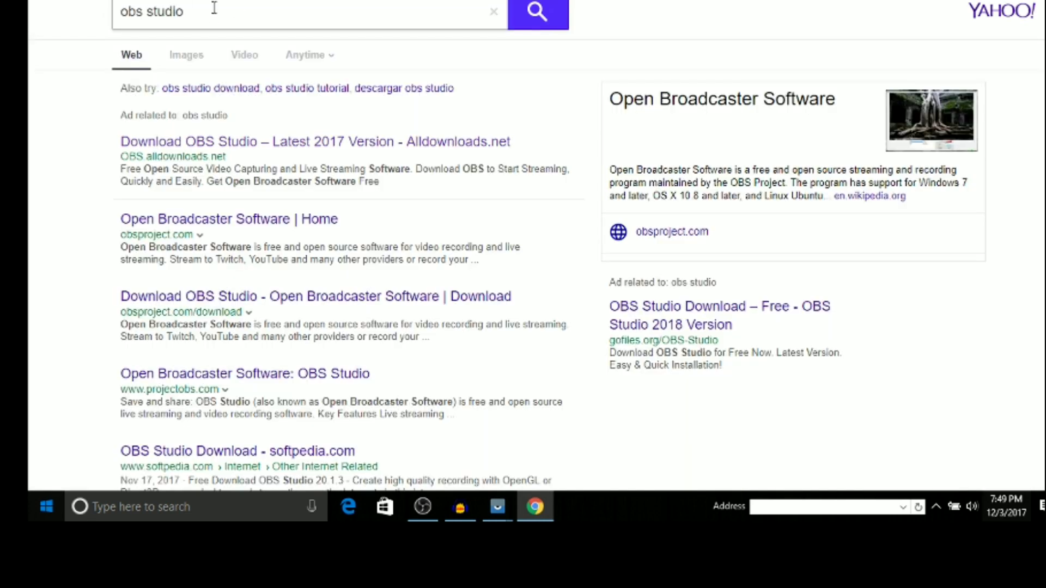
Change the Yahoo query to 'obs websocket' and run the search
click(215, 7)
text(/)
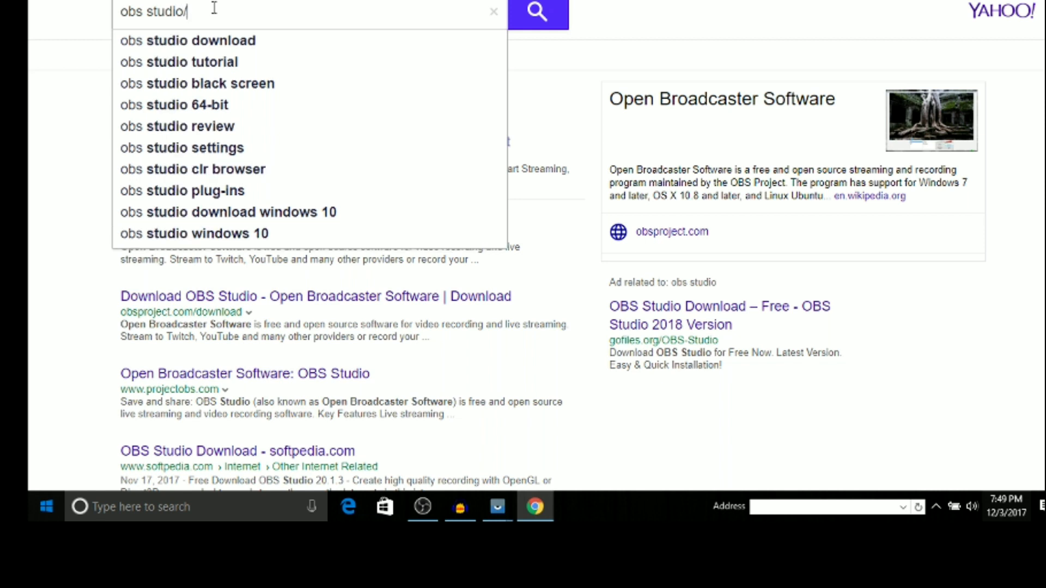
text(web)
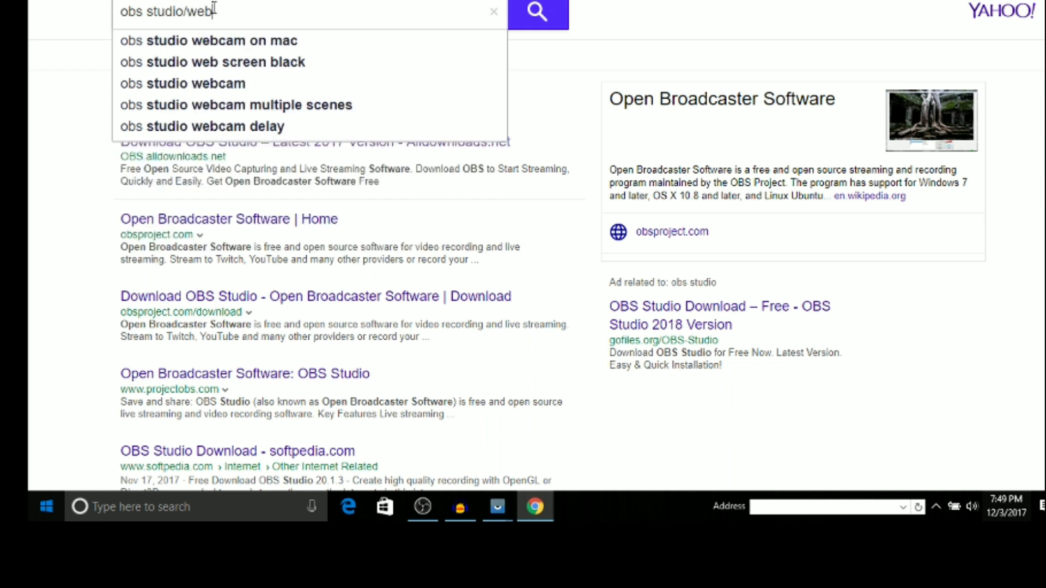
text(socke)
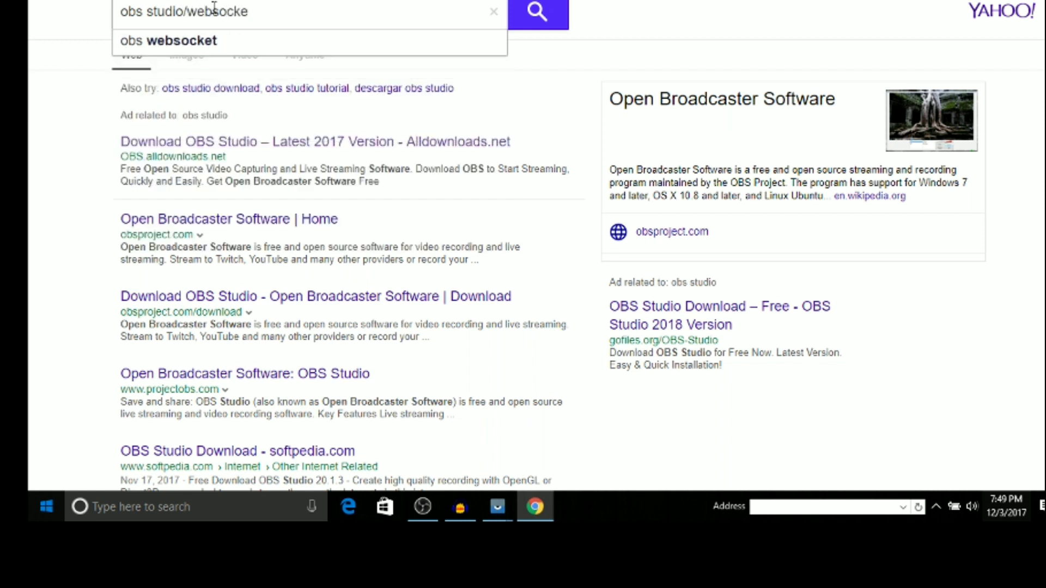
click(217, 40)
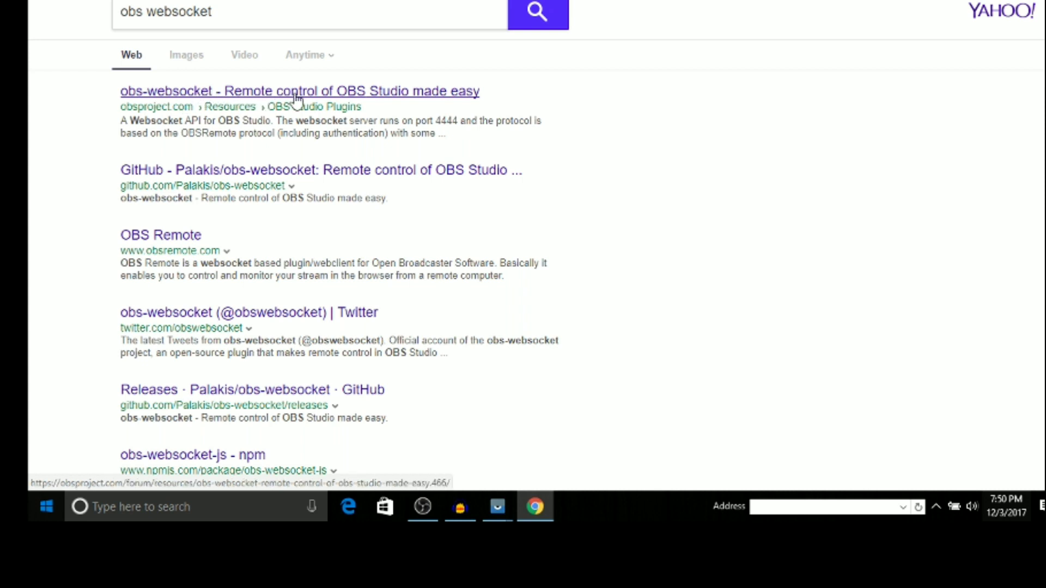
Read the obsproject.com obs-websocket 4.2.0 page, then go back to the new-tab page
click(296, 93)
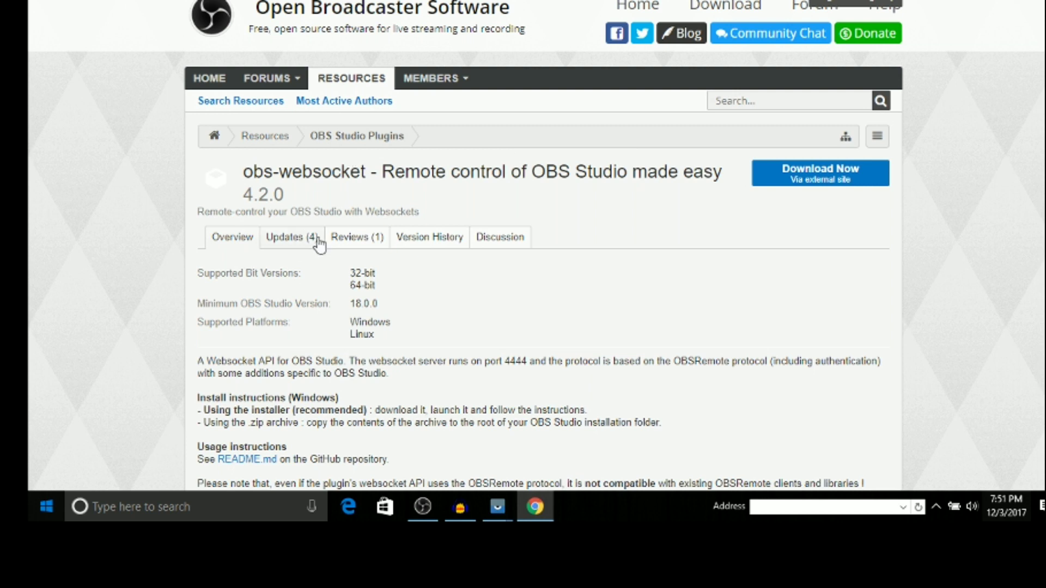
key(alt+Left)
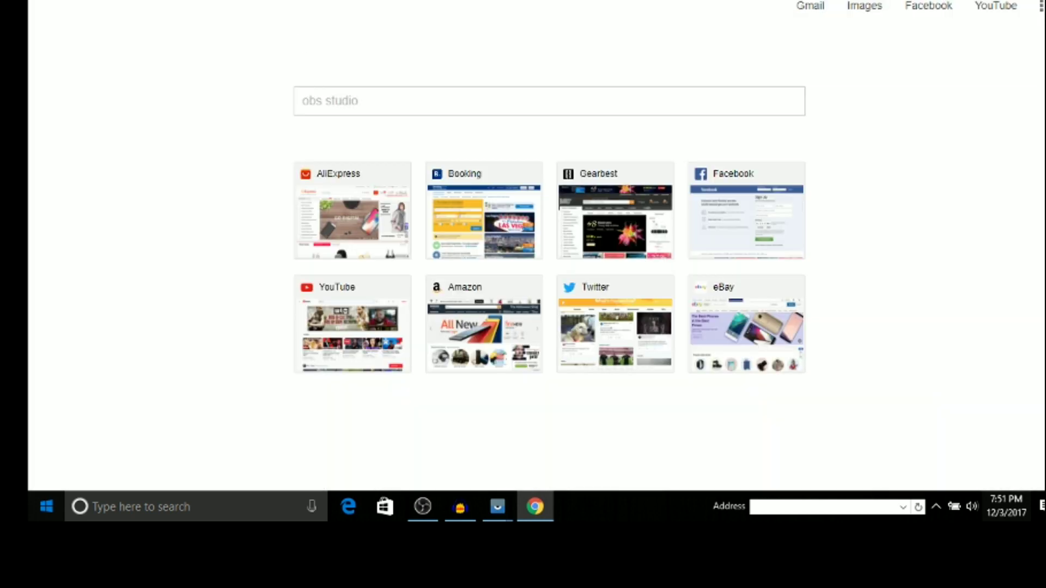
Step through the plugin page and search results again, then close Chrome to reveal the desktop
key(alt+Right)
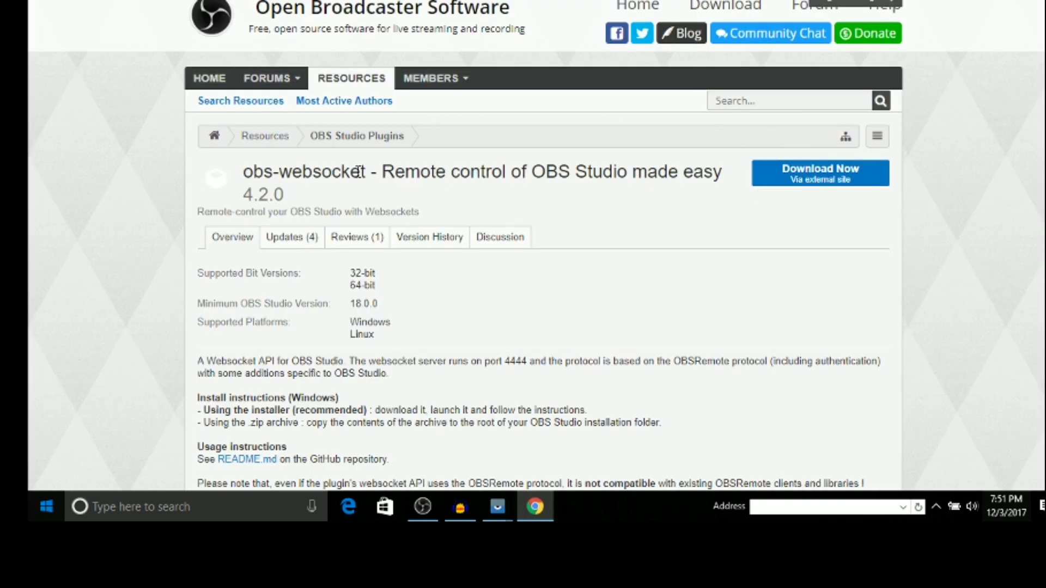
click(214, 136)
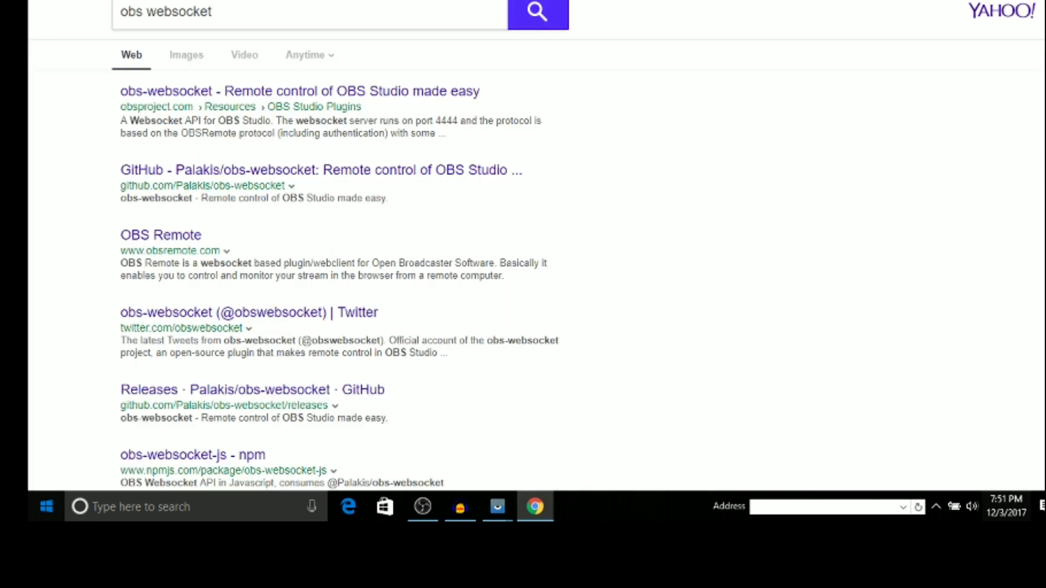
key(alt+Left)
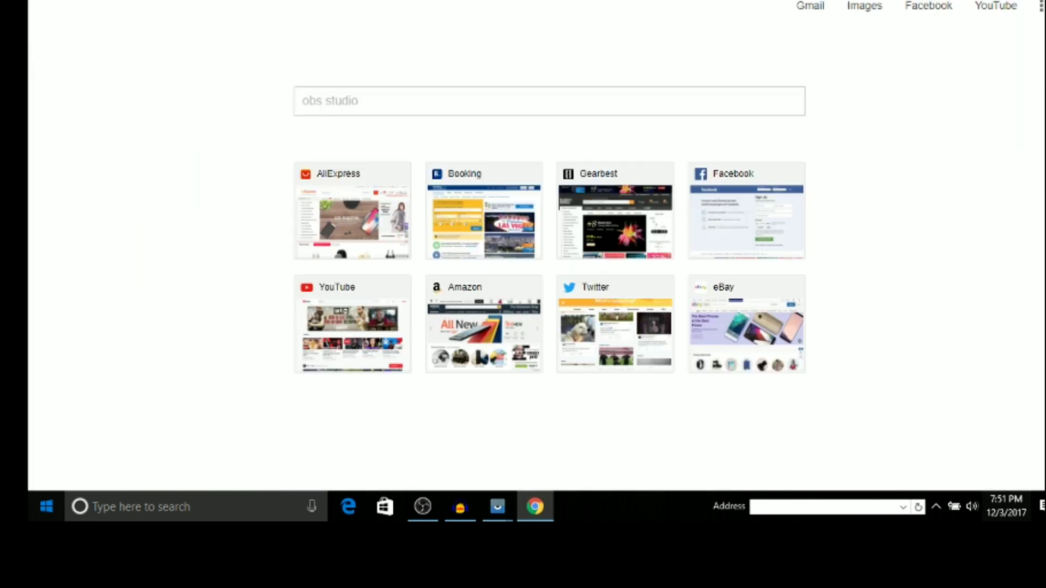
key(alt+F4)
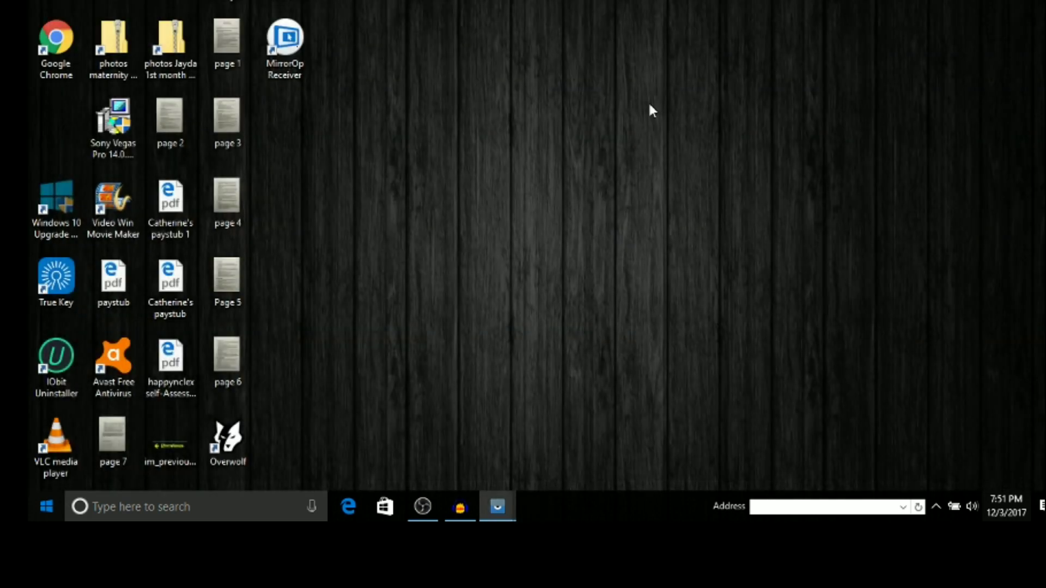
Bring OBS Studio forward and make the Video Capture Device source visible in Scene 2
click(422, 508)
click(302, 387)
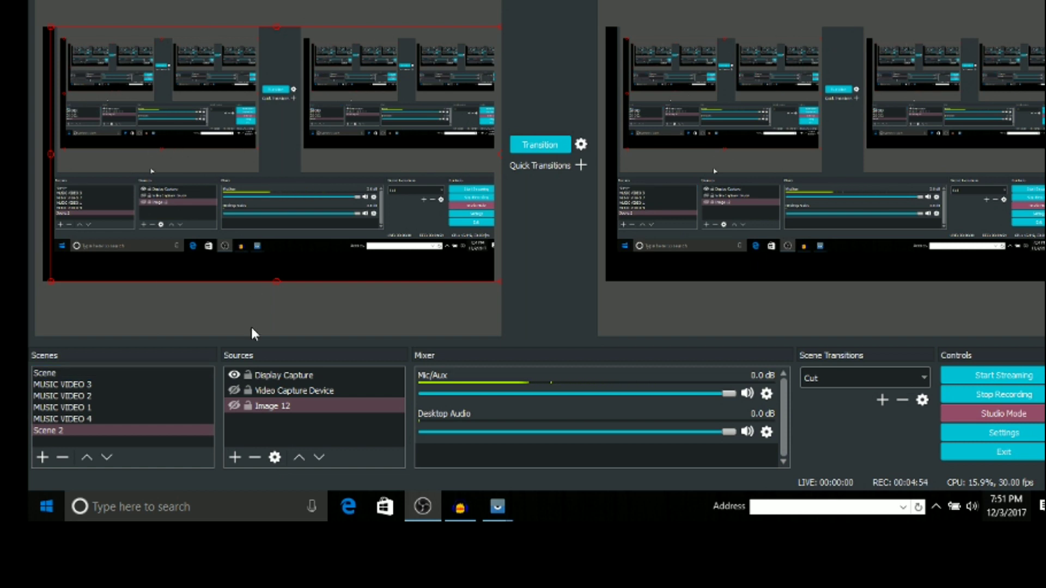
click(235, 391)
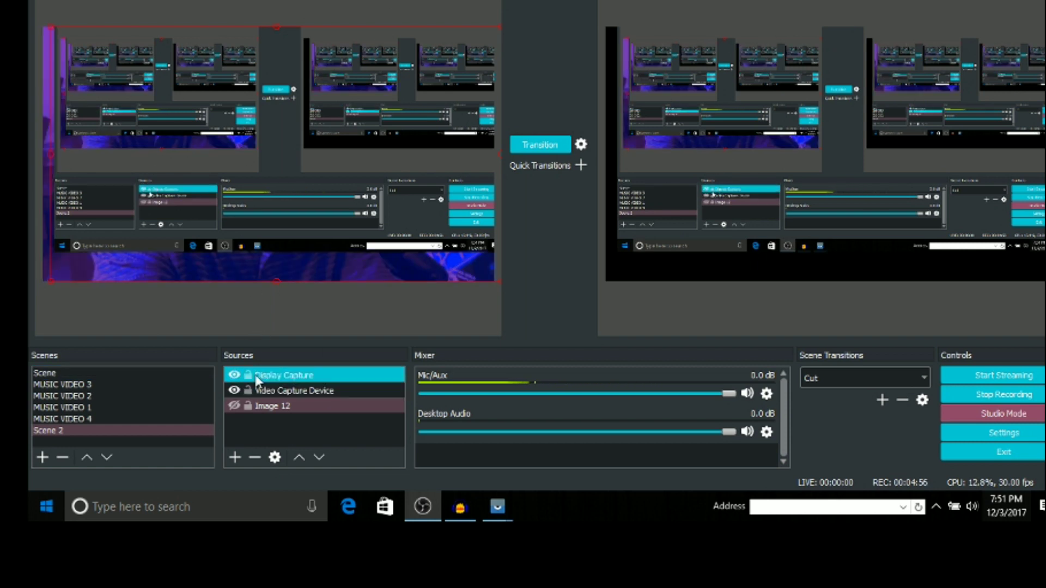
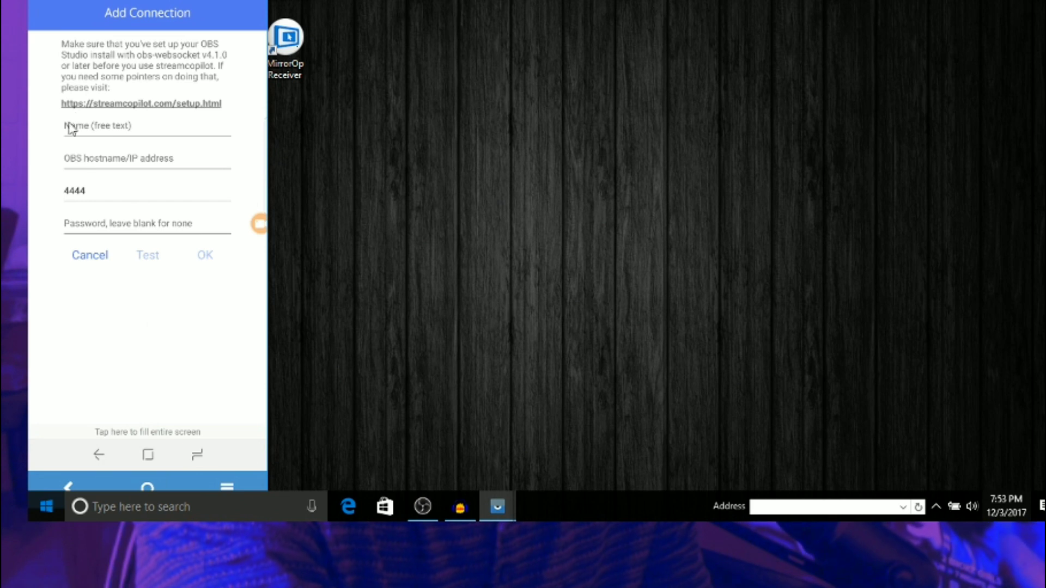
Name the new OBS connection DANY and advance to the hostname field
click(80, 135)
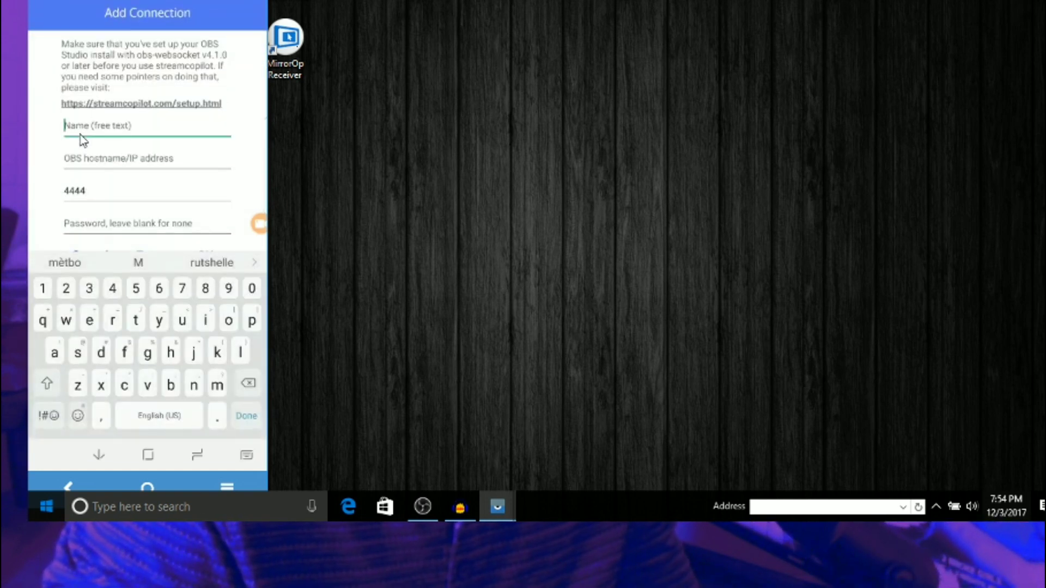
text(DA)
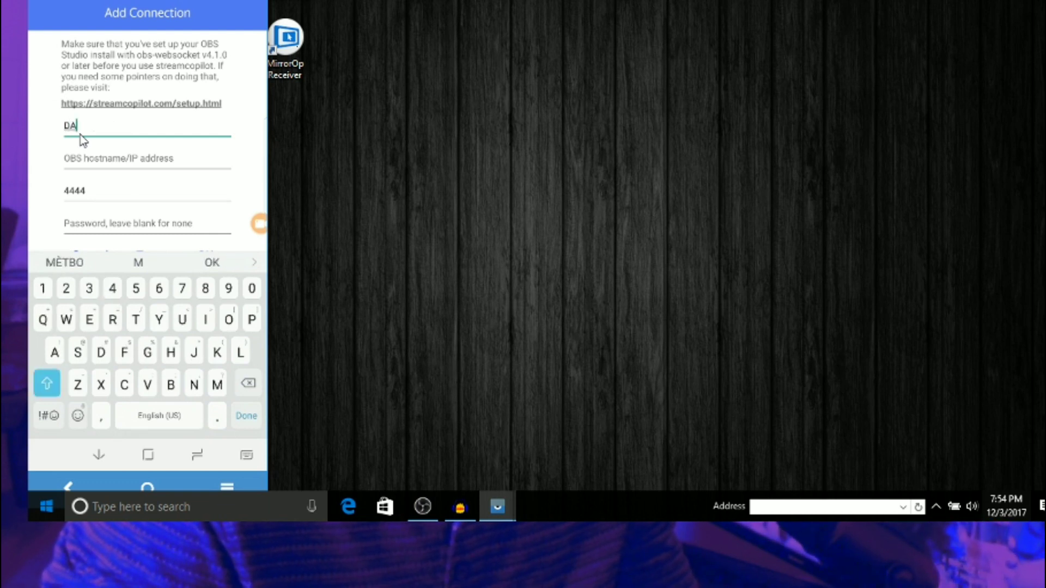
text(NY)
key(Tab)
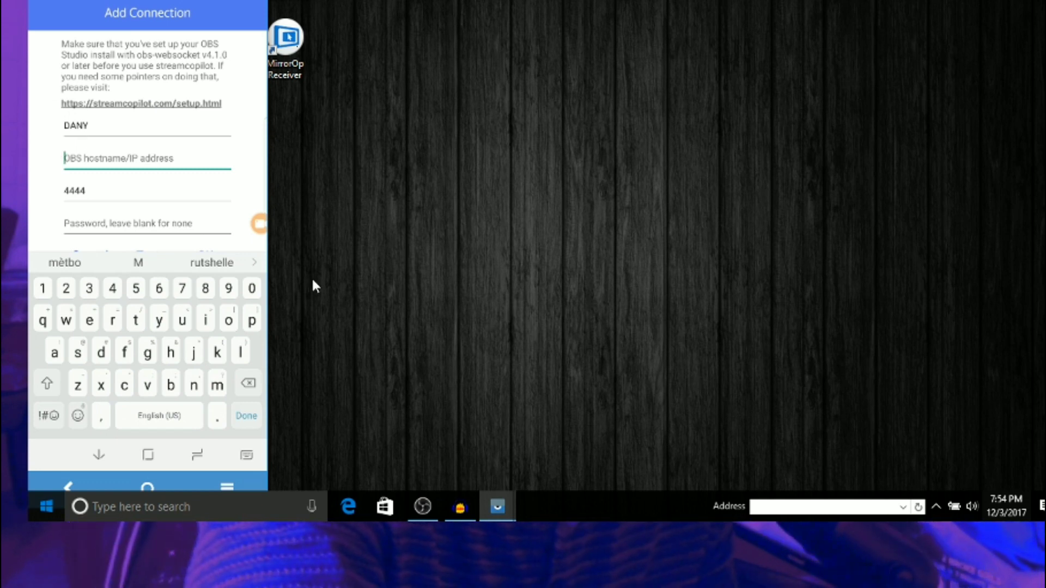
Open the Ethernet adapter's Status window from the tray network panel via Change adapter options
click(937, 507)
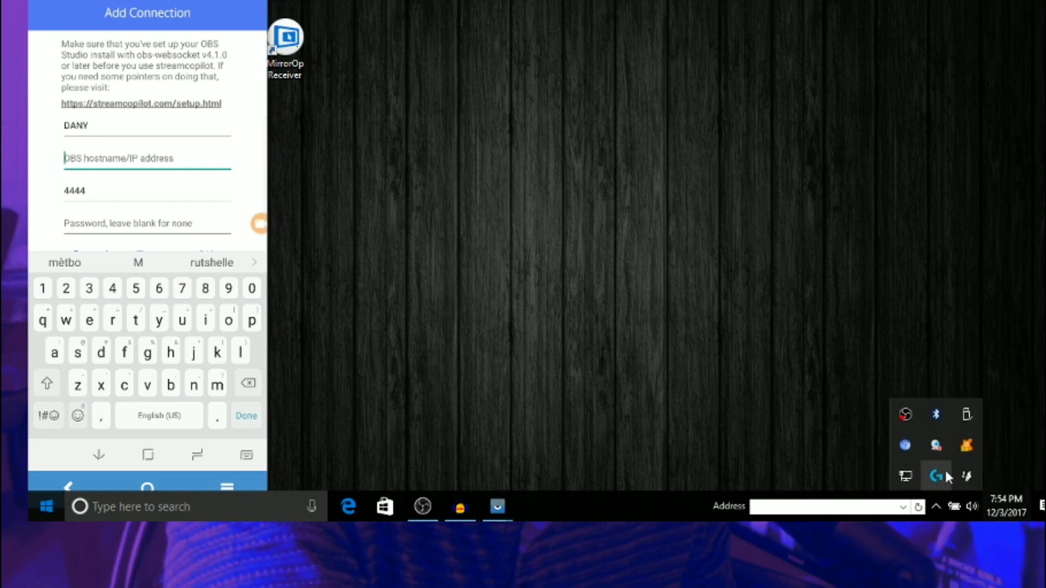
click(904, 479)
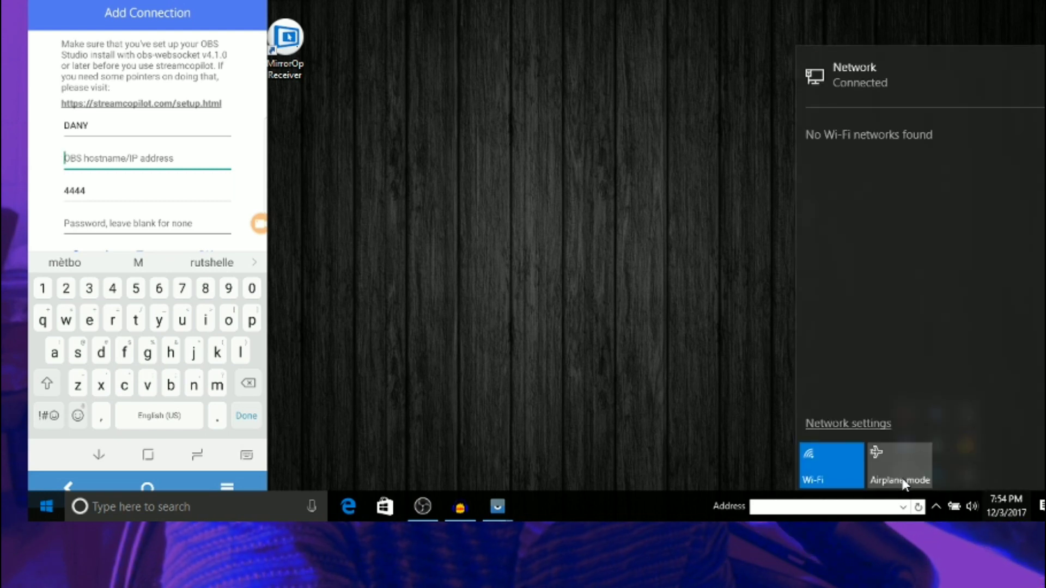
click(825, 81)
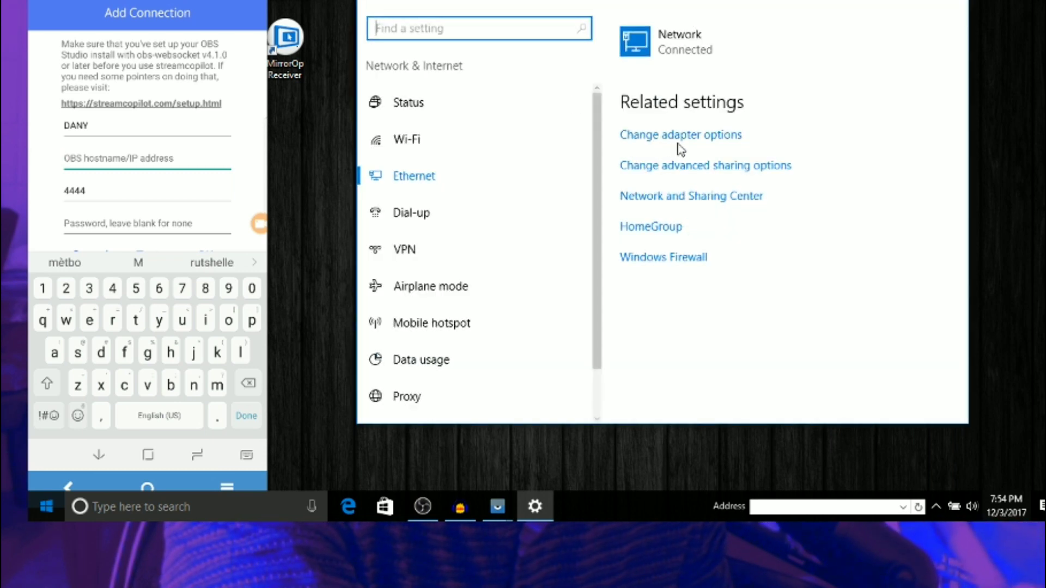
click(718, 139)
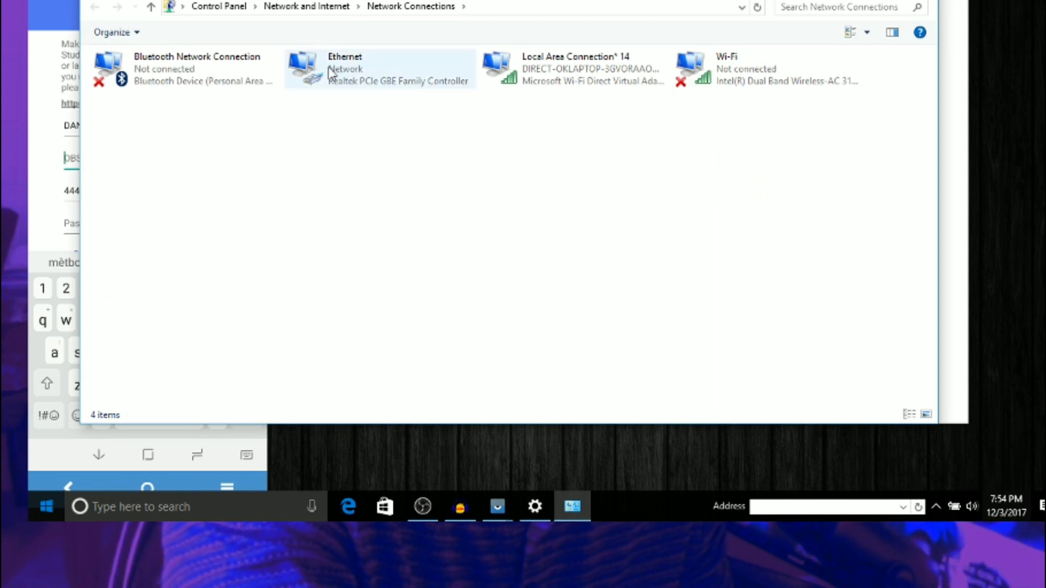
right_click(330, 70)
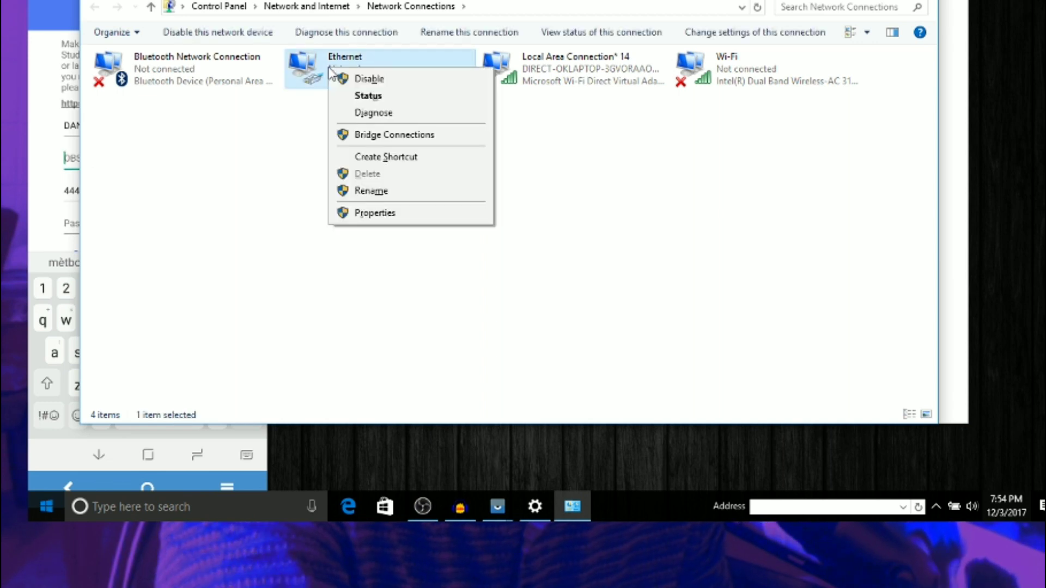
click(366, 97)
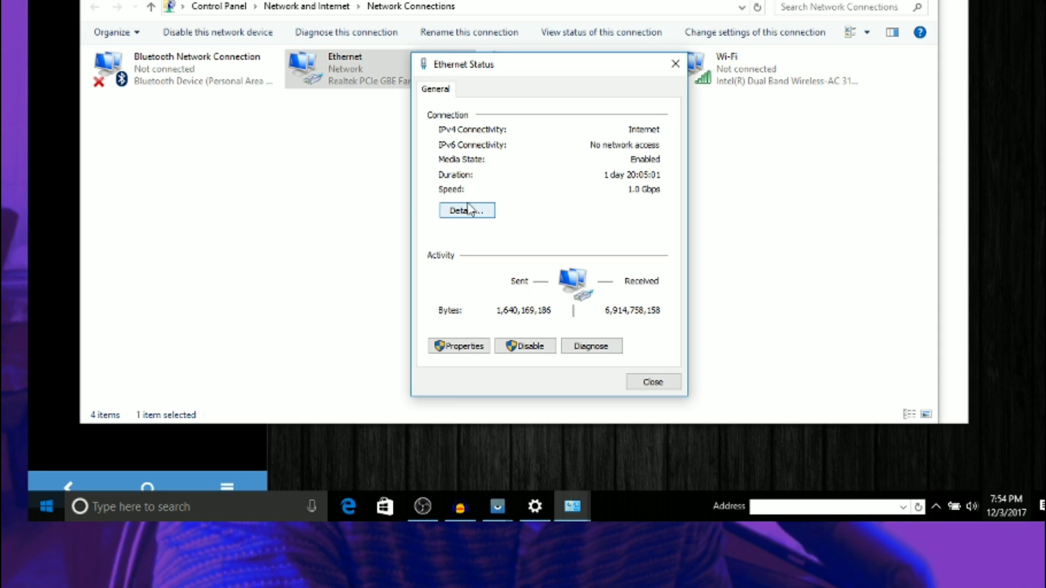
Read the IPv4 address in Ethernet Details and enter 24.160.124.122 as the OBS host
click(468, 210)
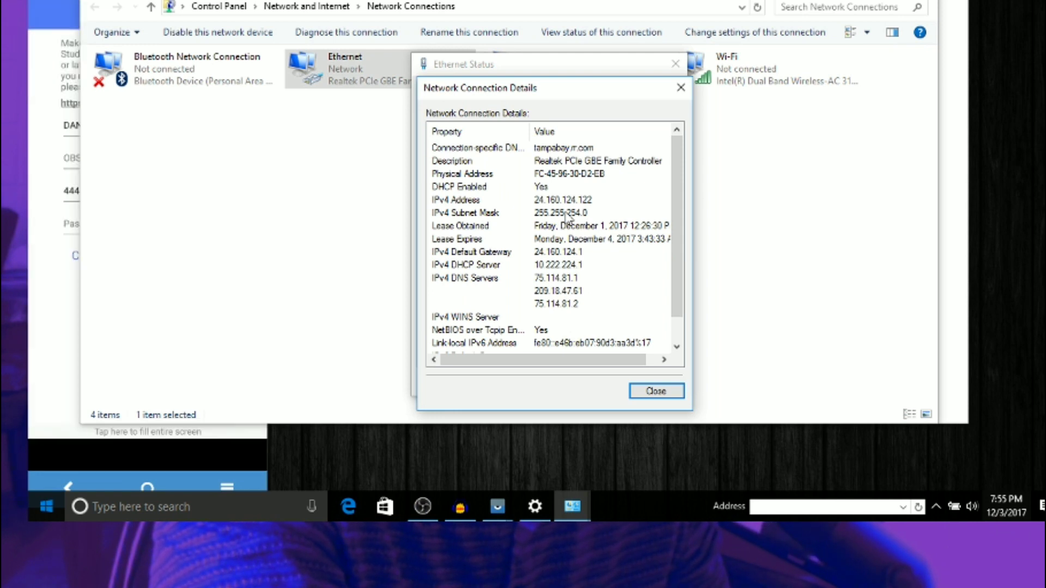
click(538, 202)
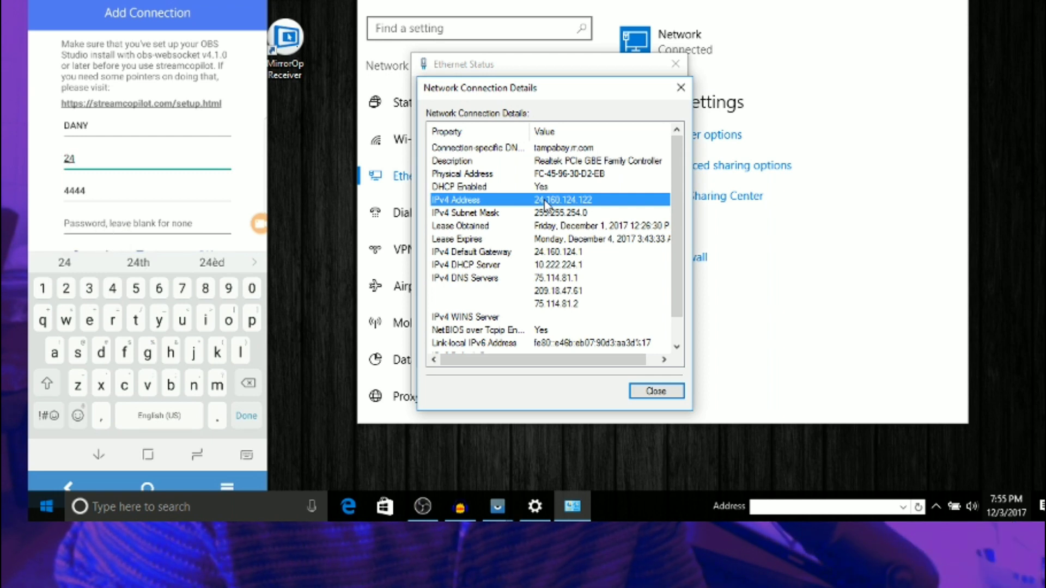
text(16)
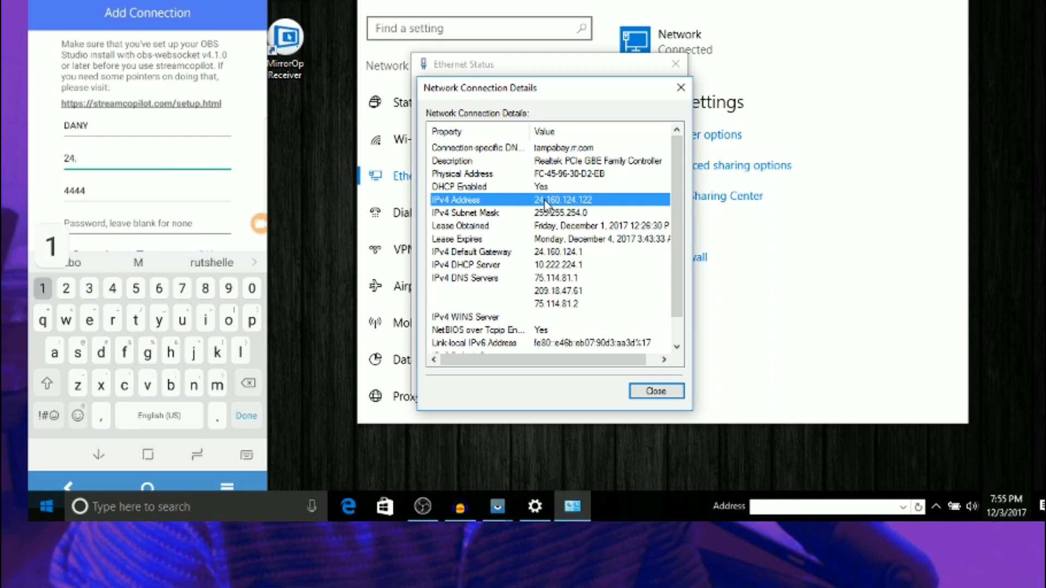
text(0.)
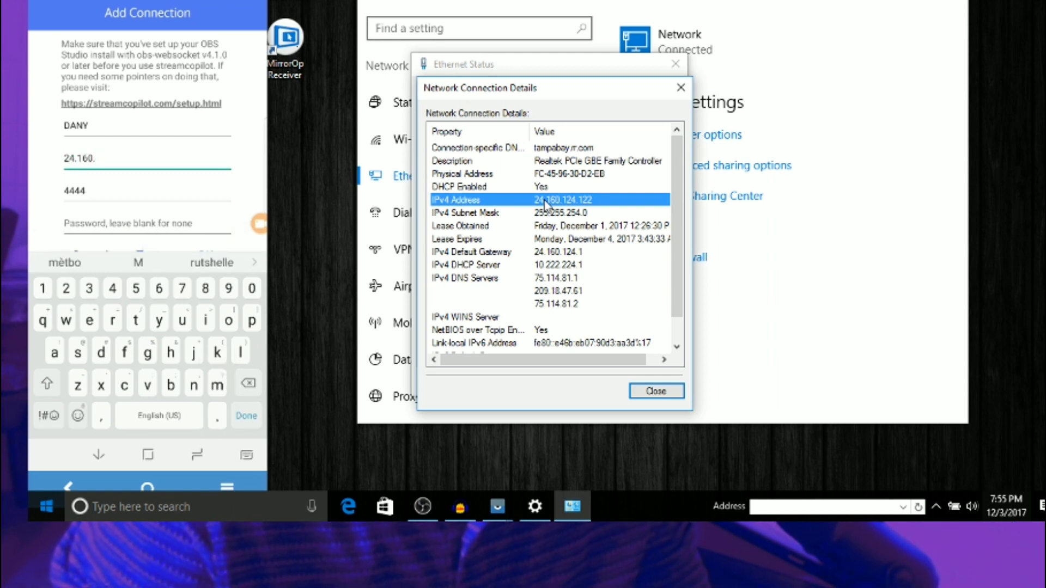
text(124)
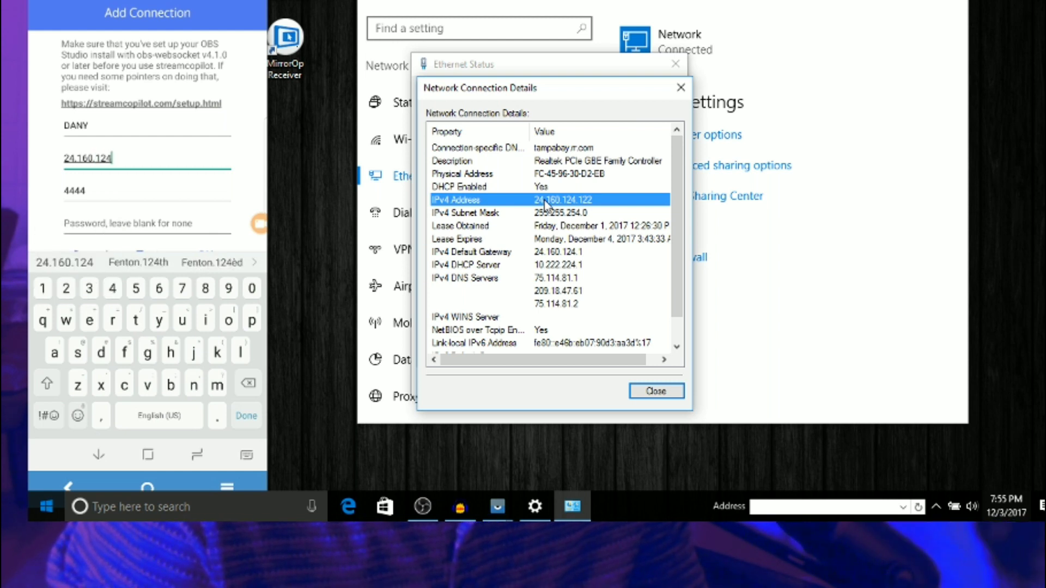
text(.122)
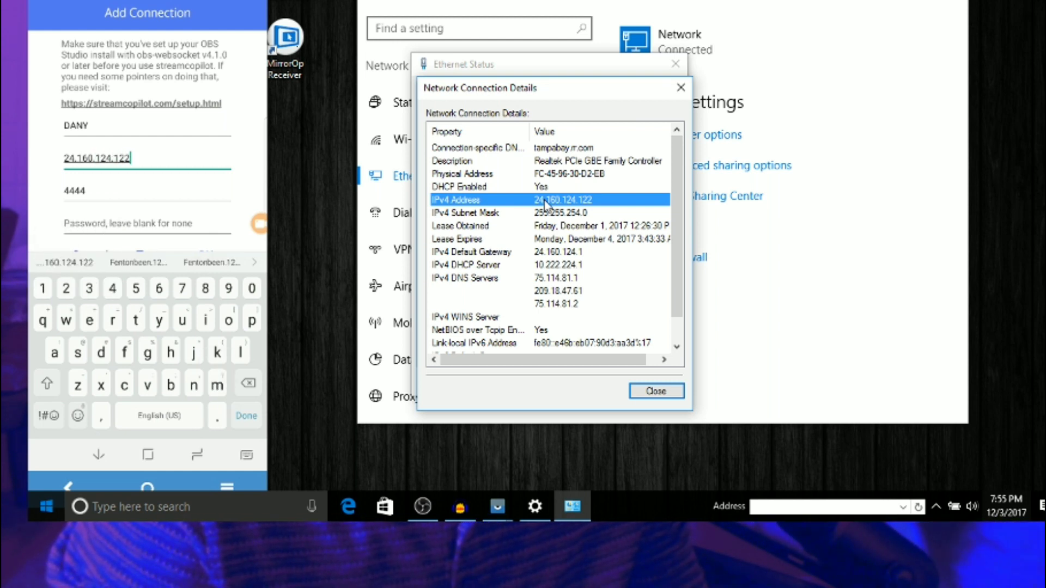
Enter the connection password and dismiss the phone keyboard
click(131, 223)
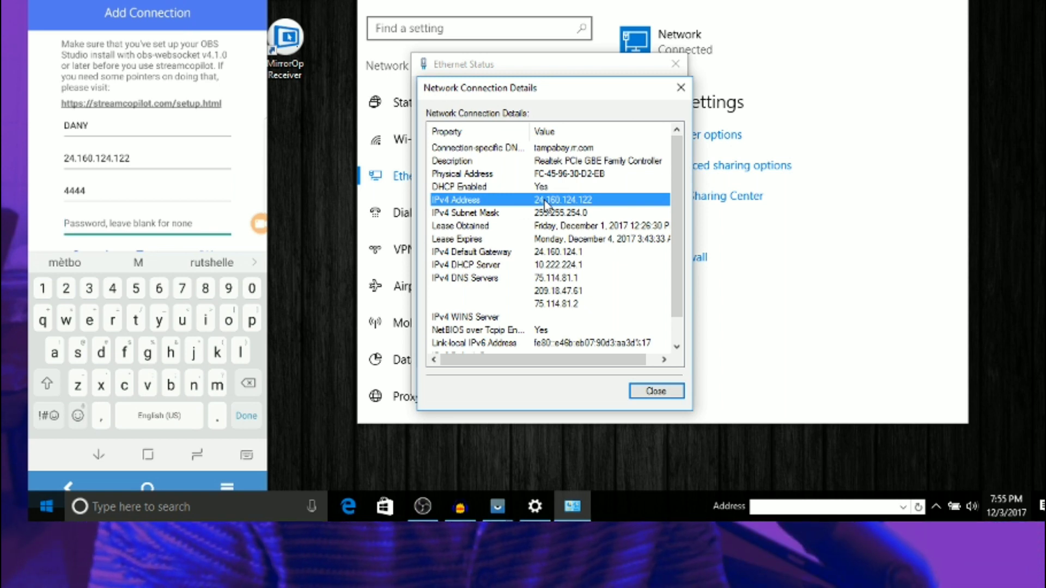
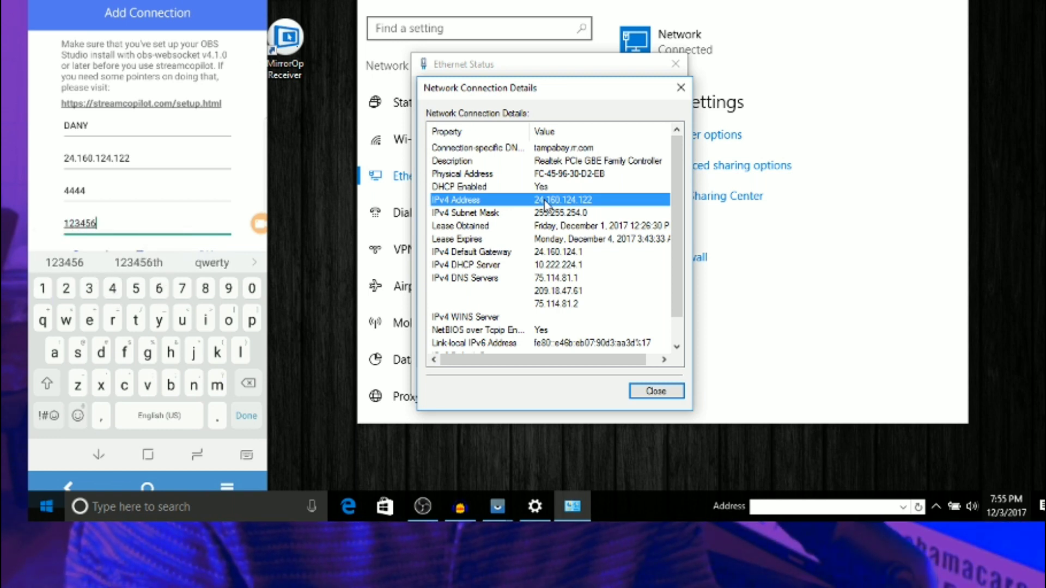
key(Return)
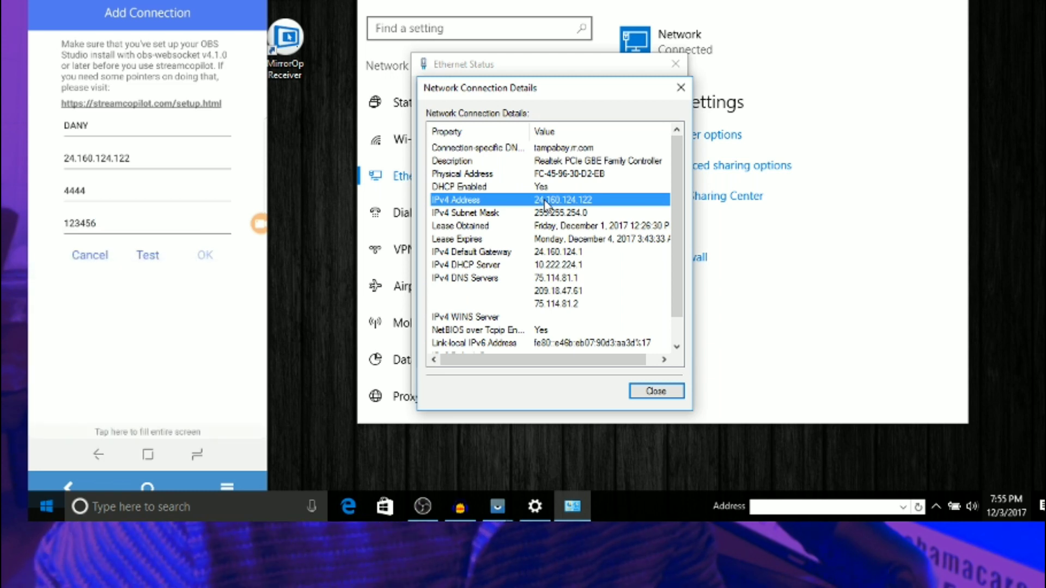
Close Network Connection Details, Ethernet Status and the network settings window
click(680, 88)
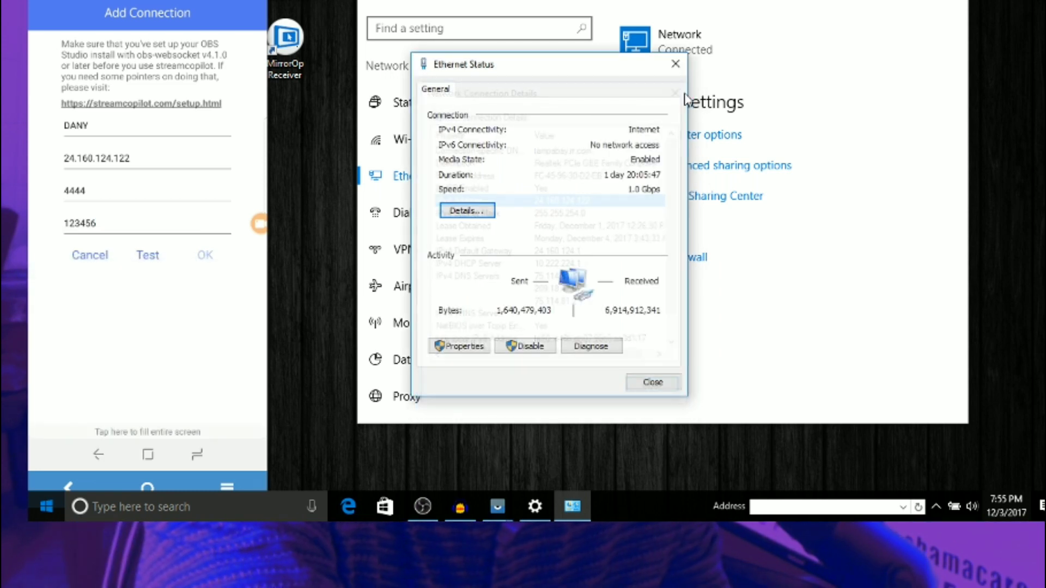
click(675, 64)
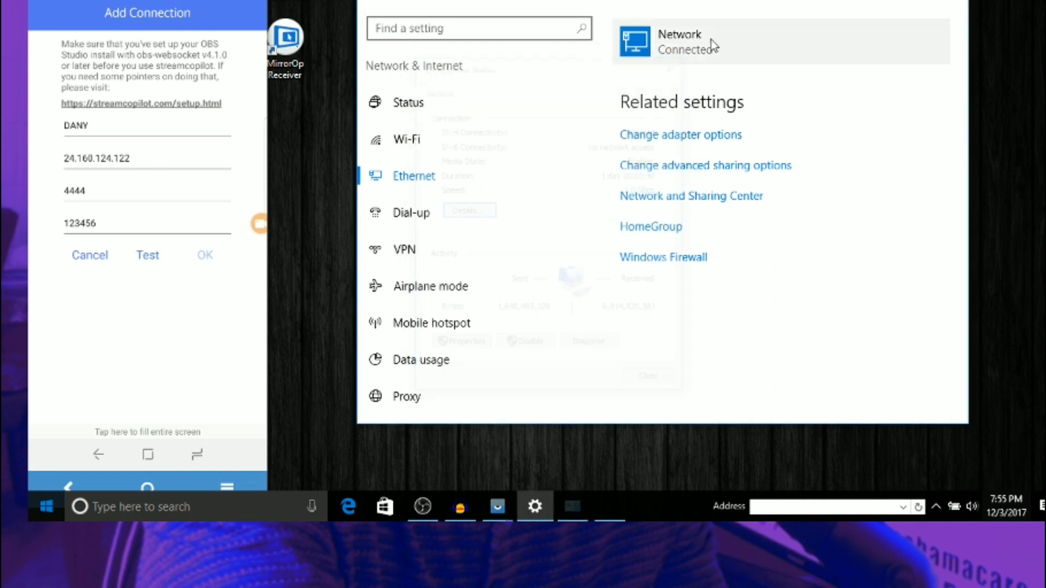
key(alt+F4)
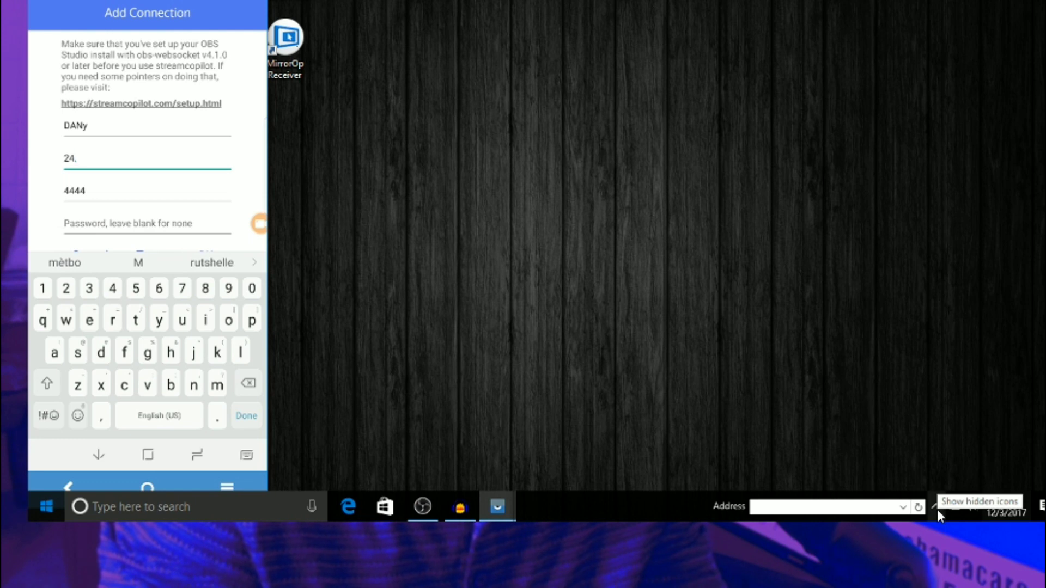
Correct the host to 24.160.124.122 and fix the connection name to DANY
text(60)
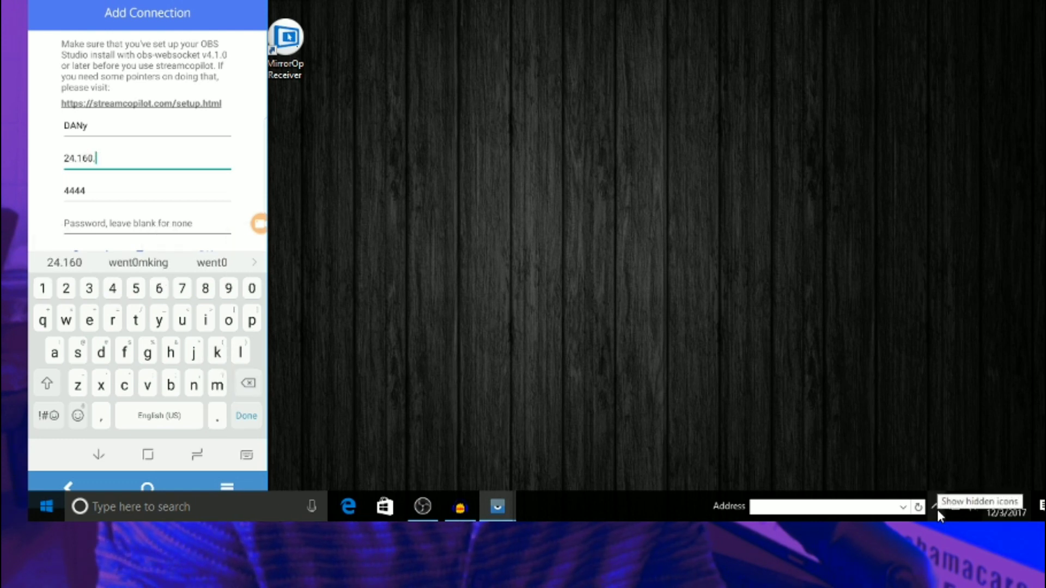
text(.224)
key(Return)
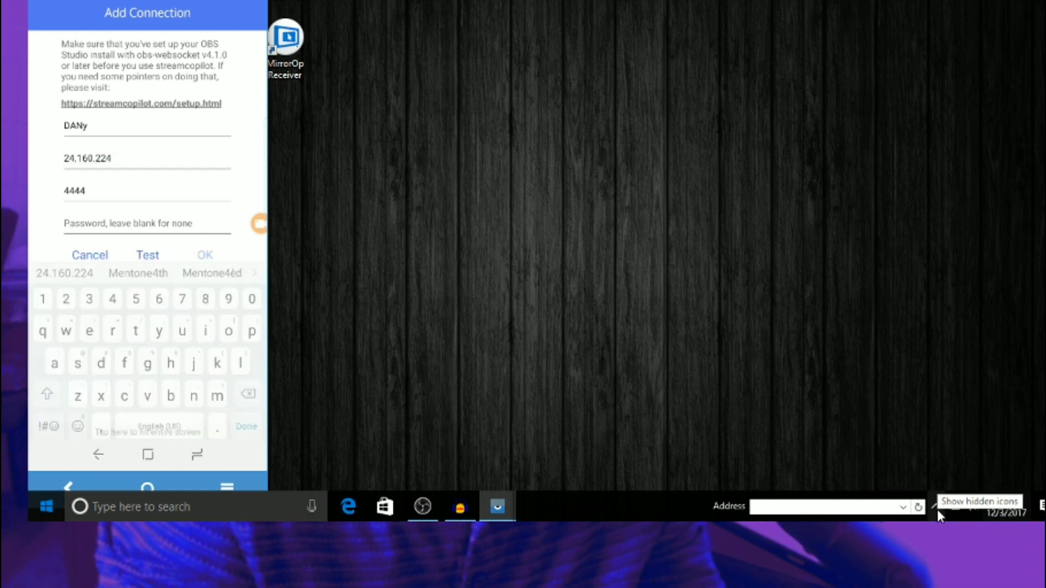
key(BackSpace)
key(BackSpace)
key(BackSpace)
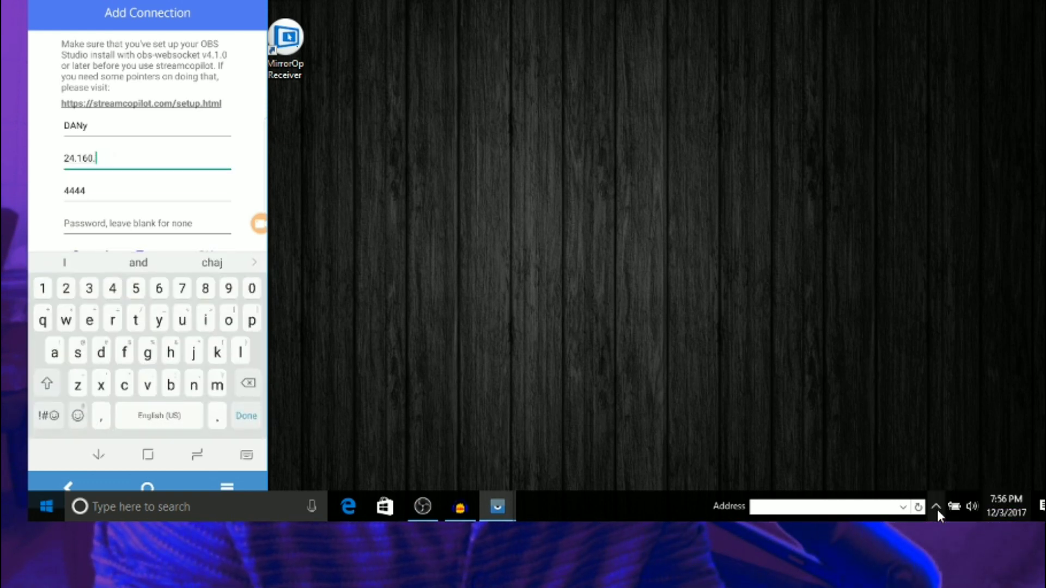
text(124.)
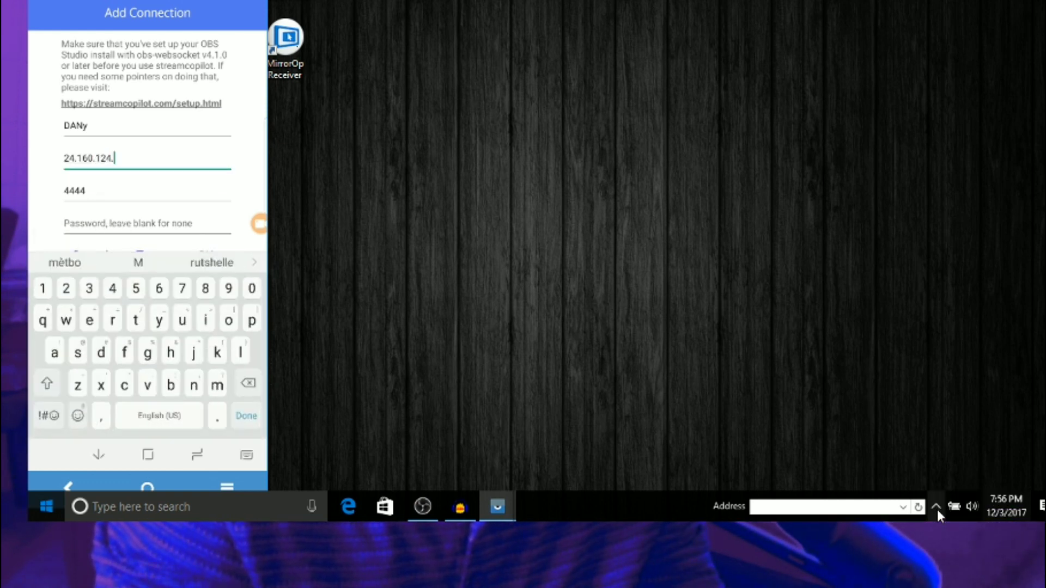
text(122)
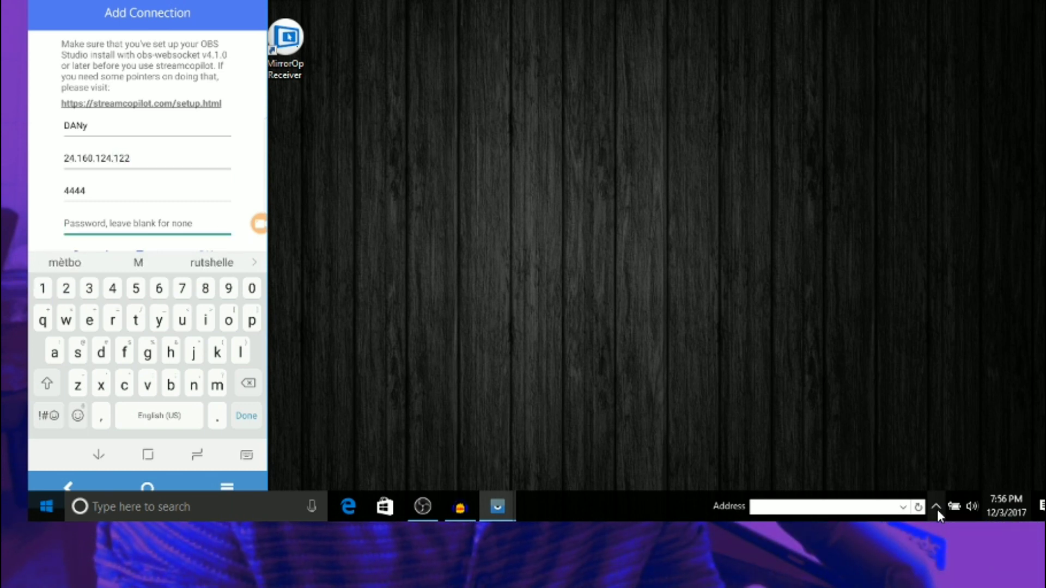
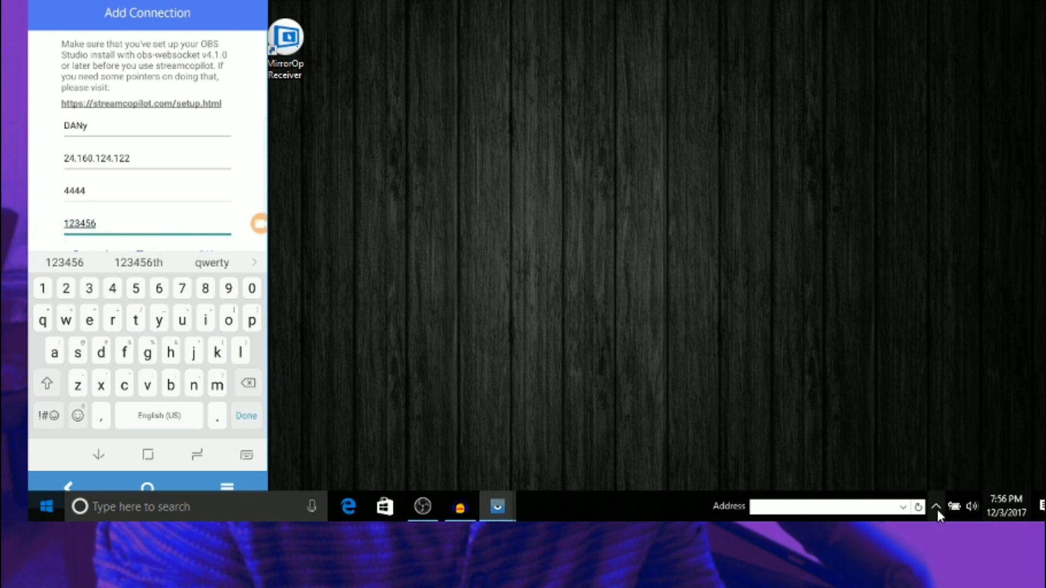
click(87, 125)
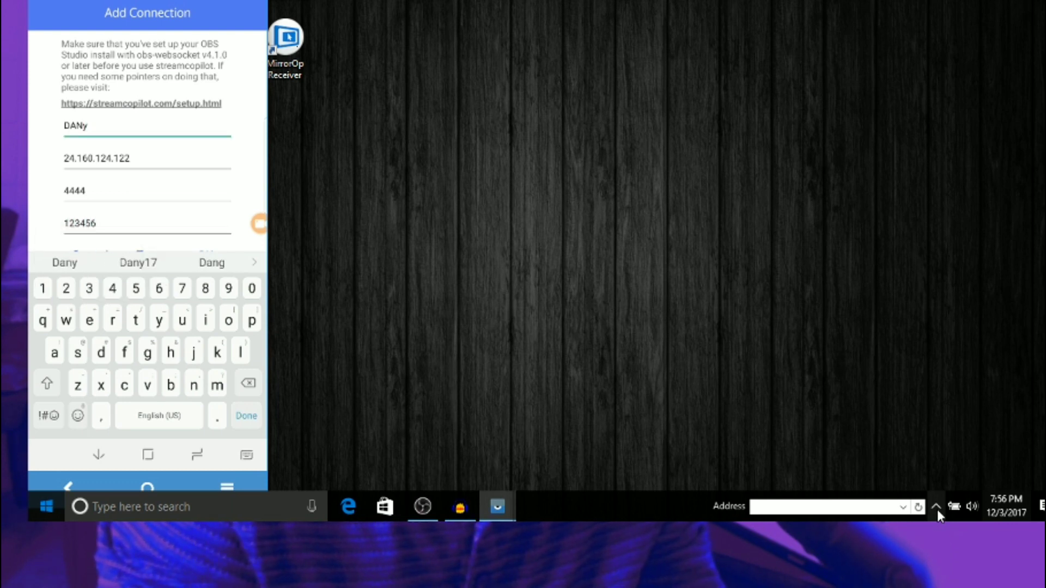
text(Y)
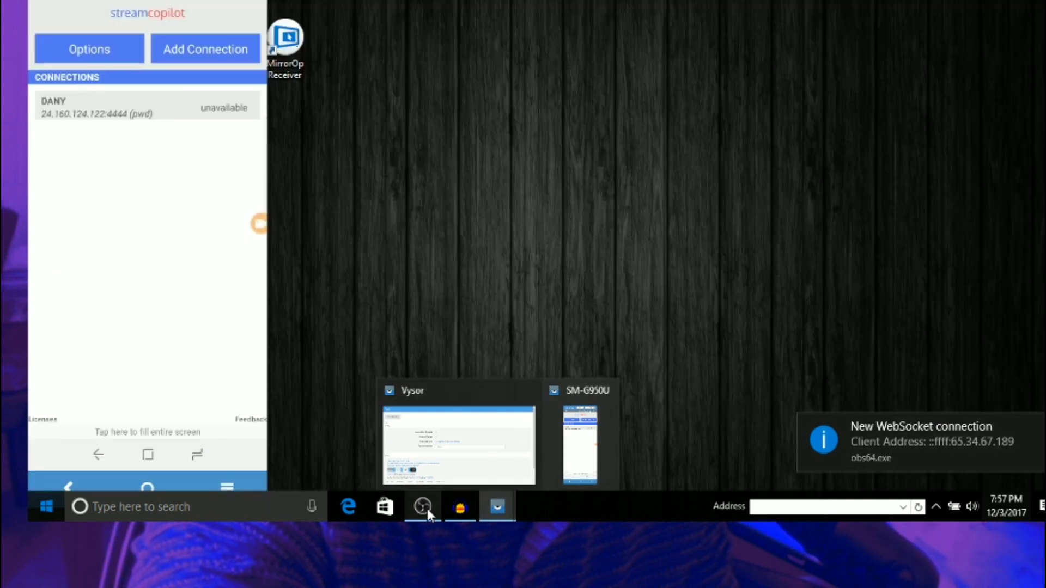
Clear the old obs-websocket password in OBS, enter a new one and save the settings
click(426, 506)
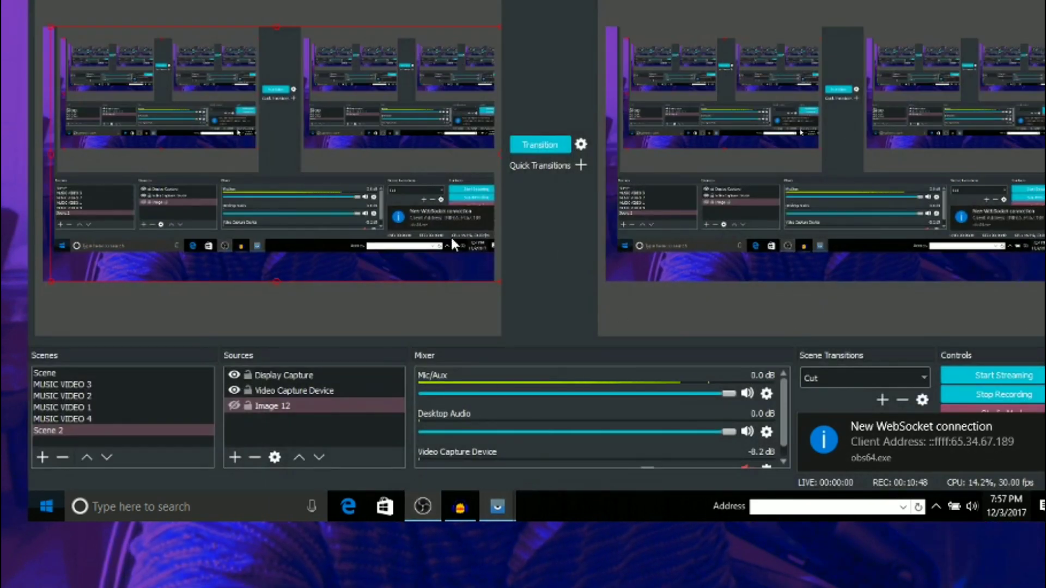
click(234, 0)
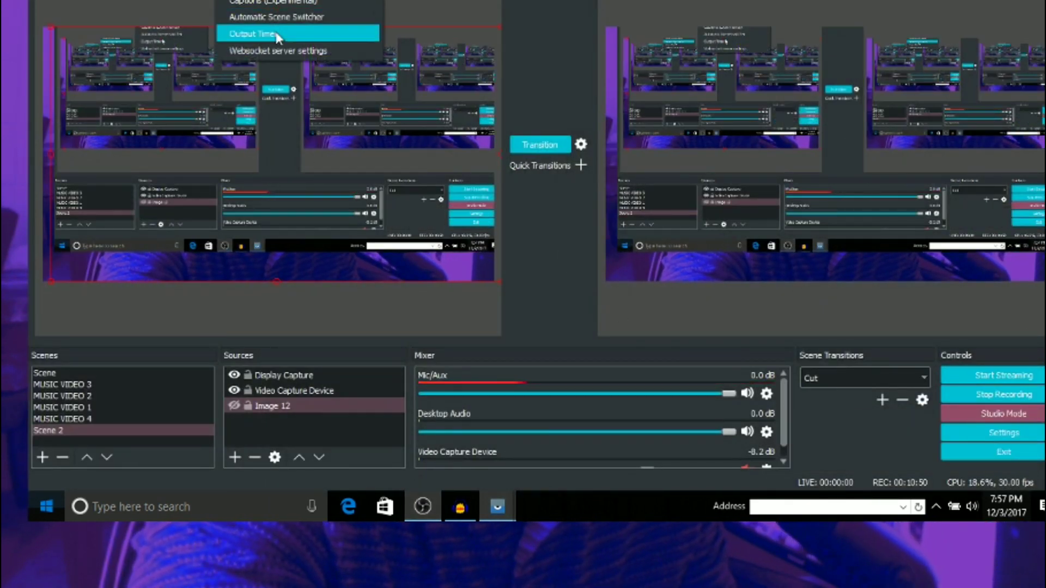
click(270, 50)
click(514, 246)
key(BackSpace)
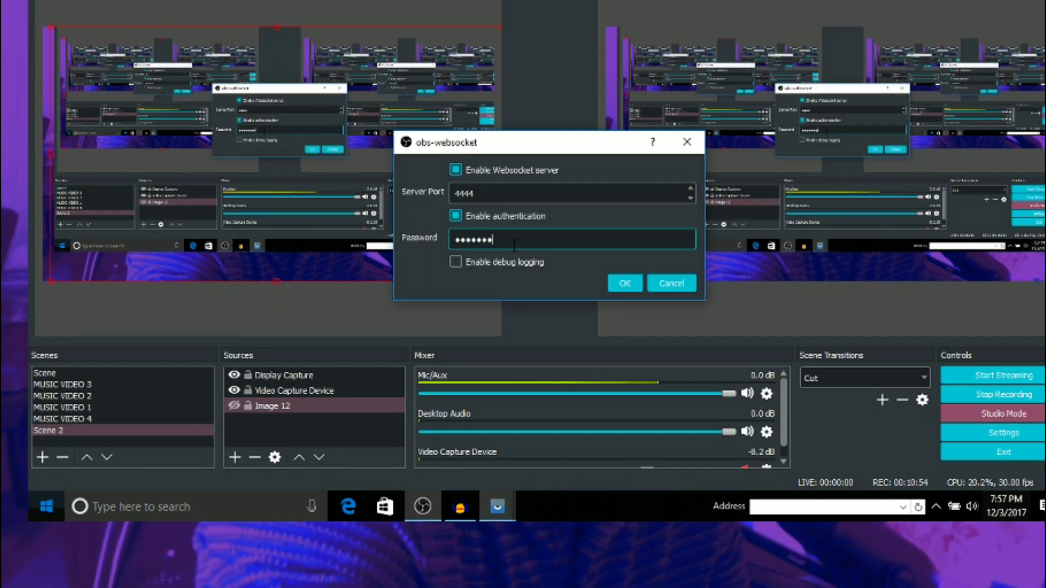
key(BackSpace)
key(BackSpace)
key(BackSpace)
key(BackSpace)
key(BackSpace)
key(BackSpace)
key(BackSpace)
key(BackSpace)
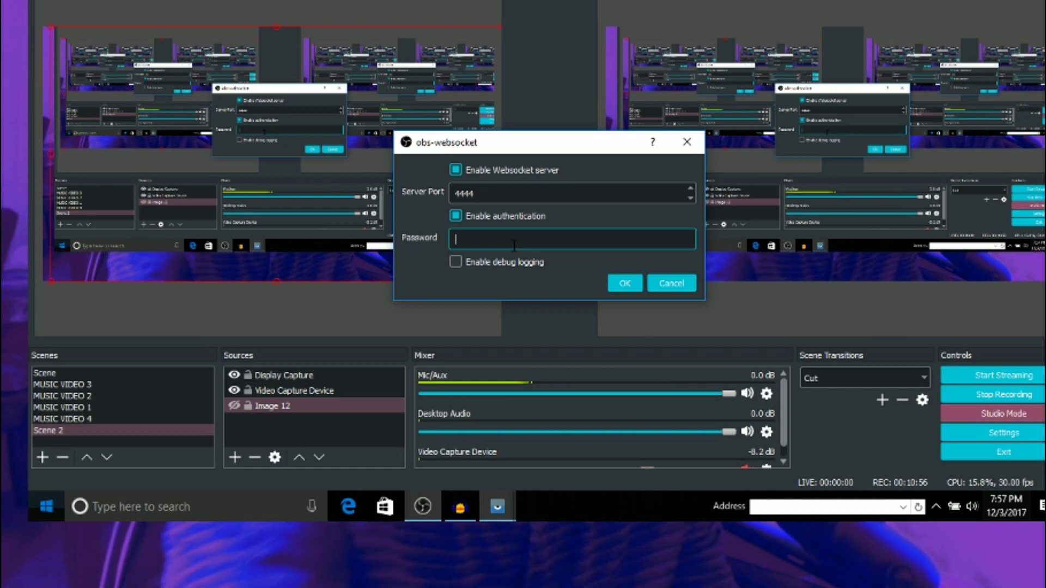
text(passwo)
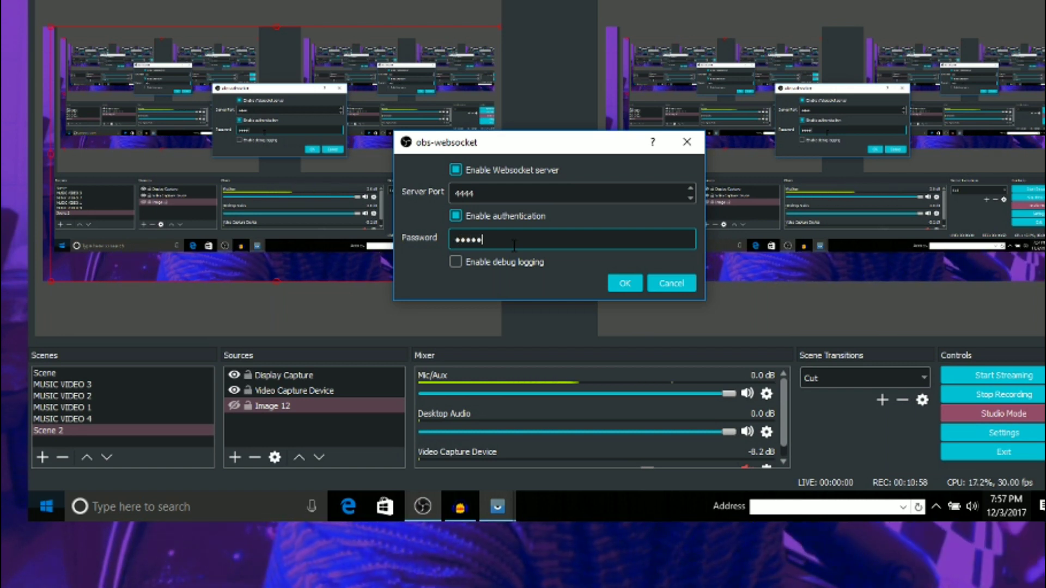
click(626, 281)
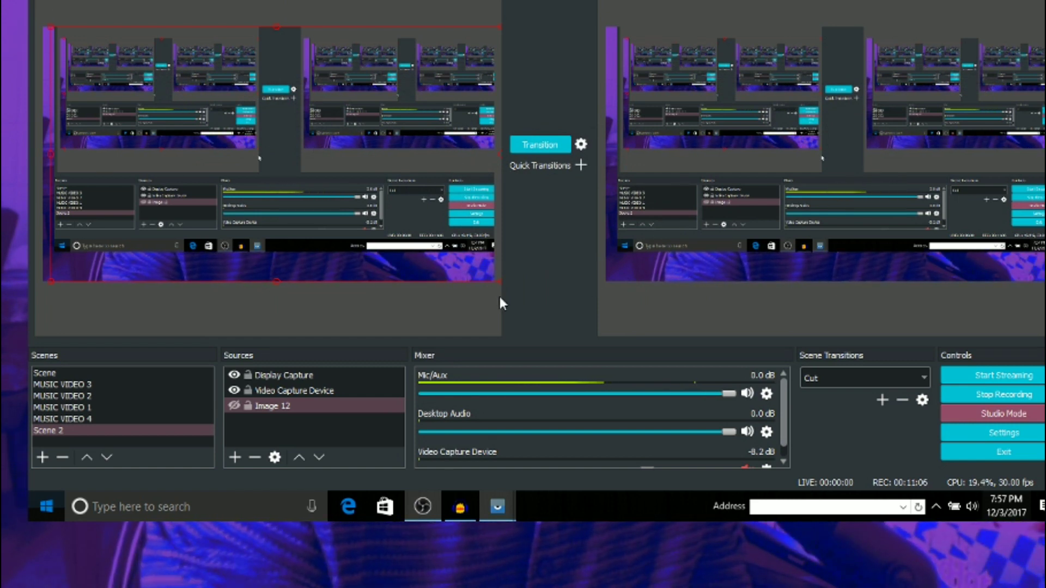
Return to the mirrored phone and name the new connection DANY, moving to the hostname field
mouse_move(493, 514)
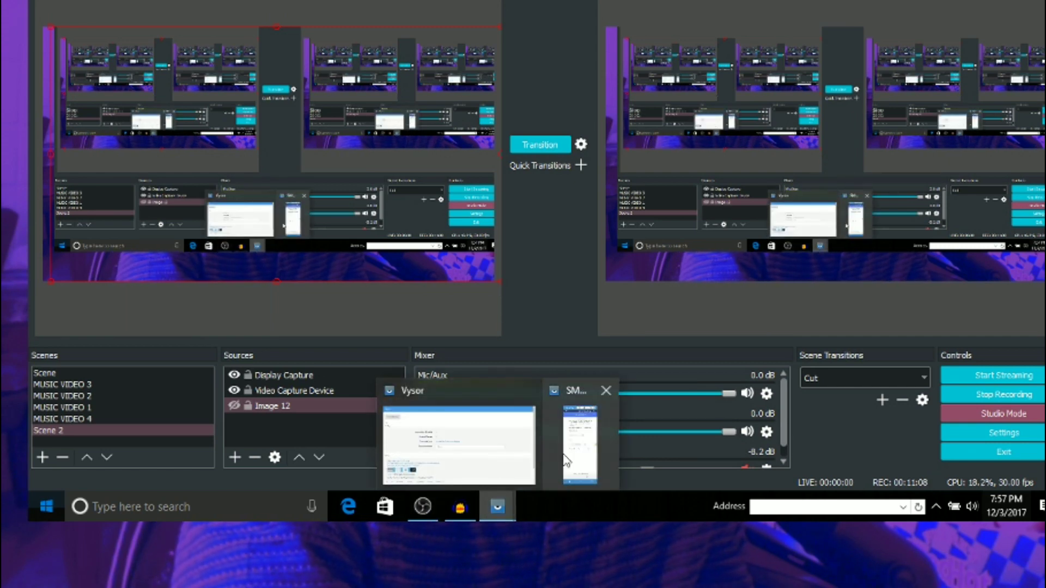
click(564, 458)
mouse_move(459, 521)
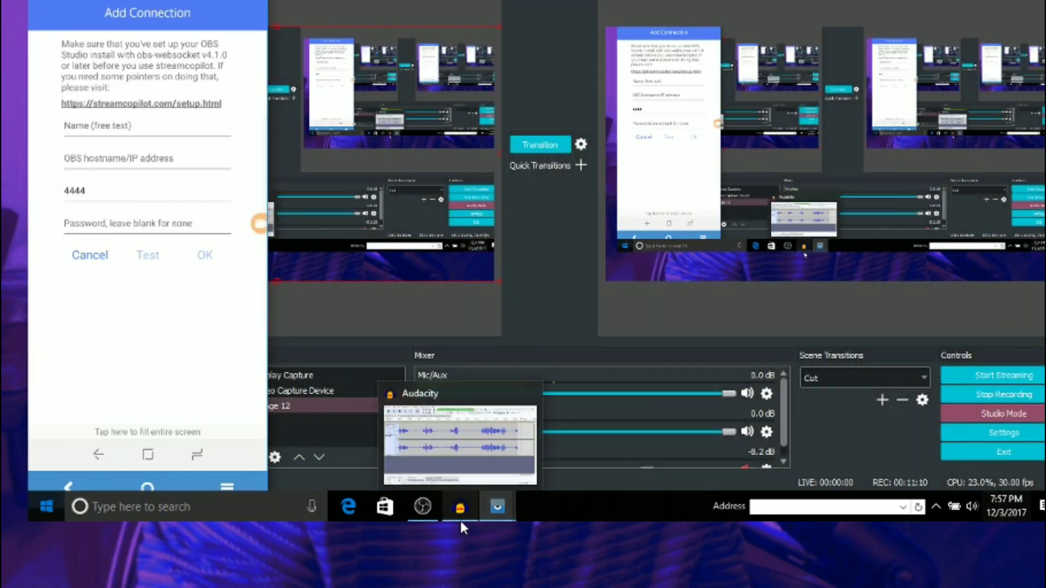
text(D)
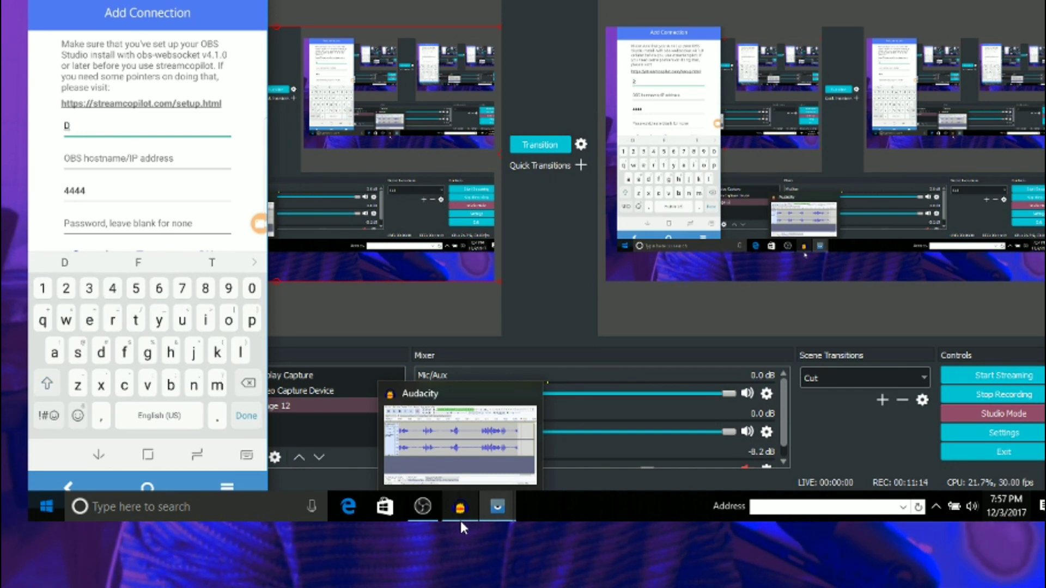
text(ANY)
key(Tab)
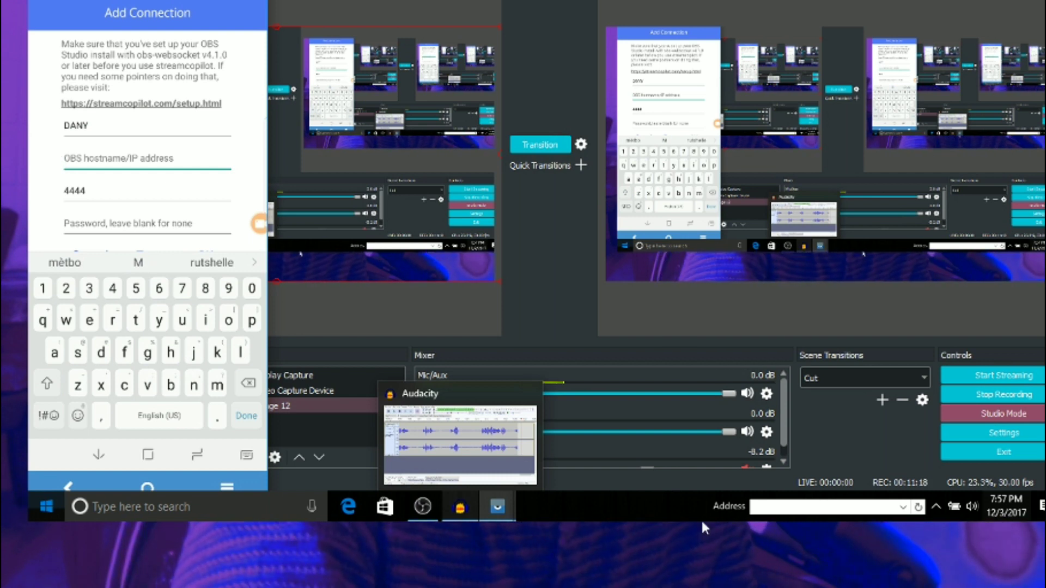
click(936, 506)
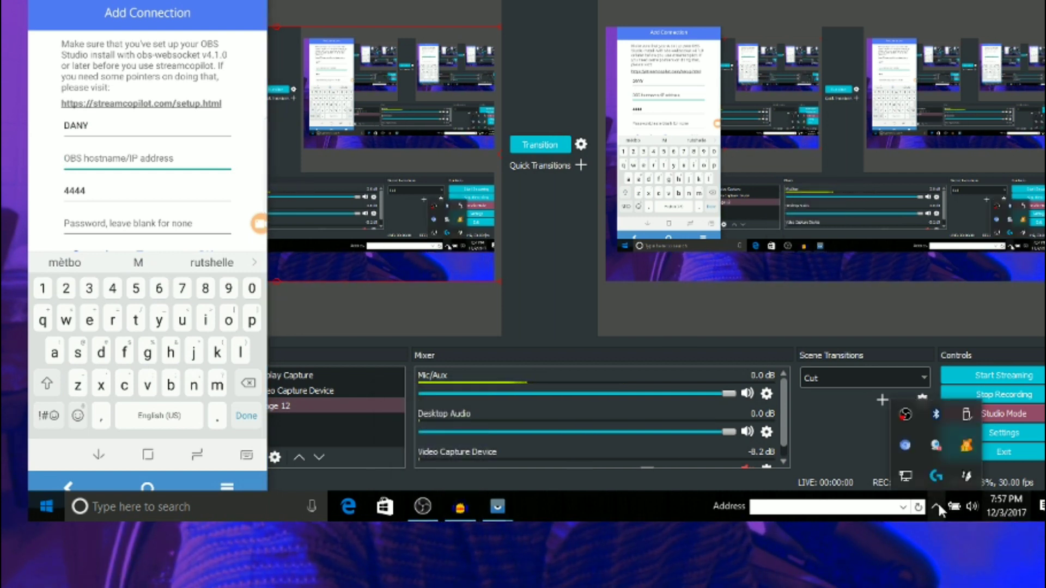
click(906, 476)
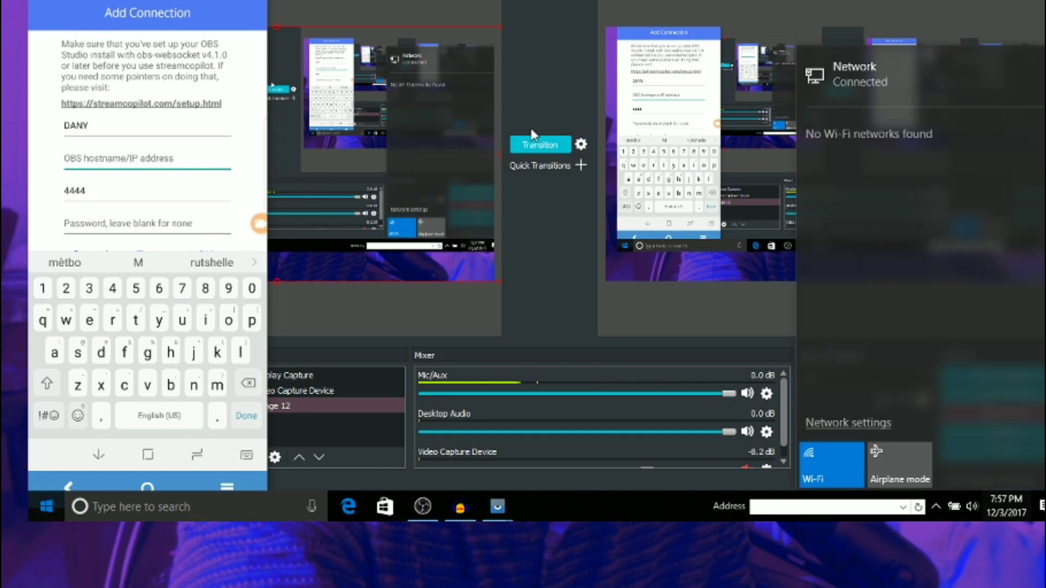
click(853, 86)
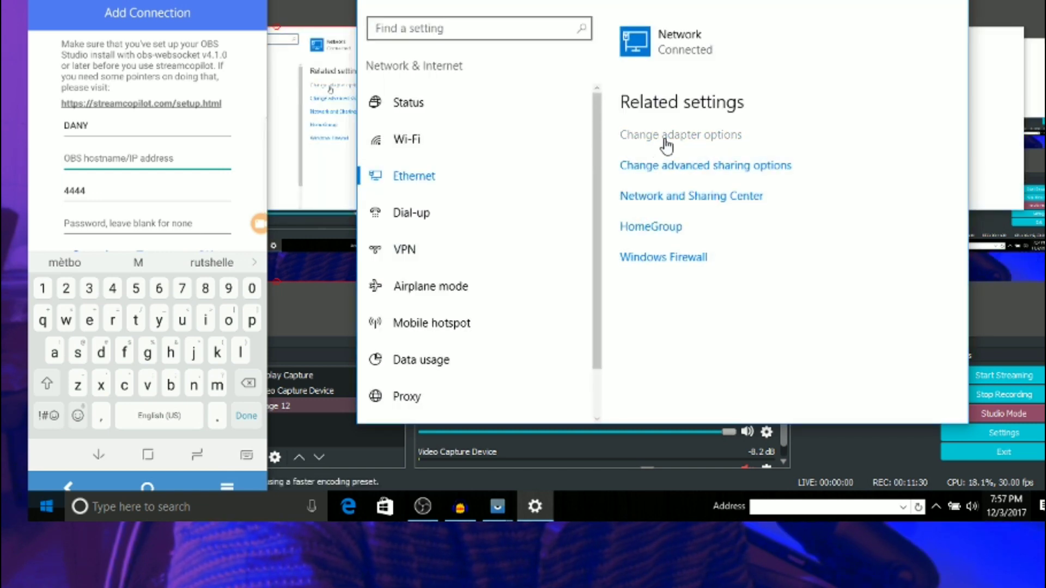
click(666, 141)
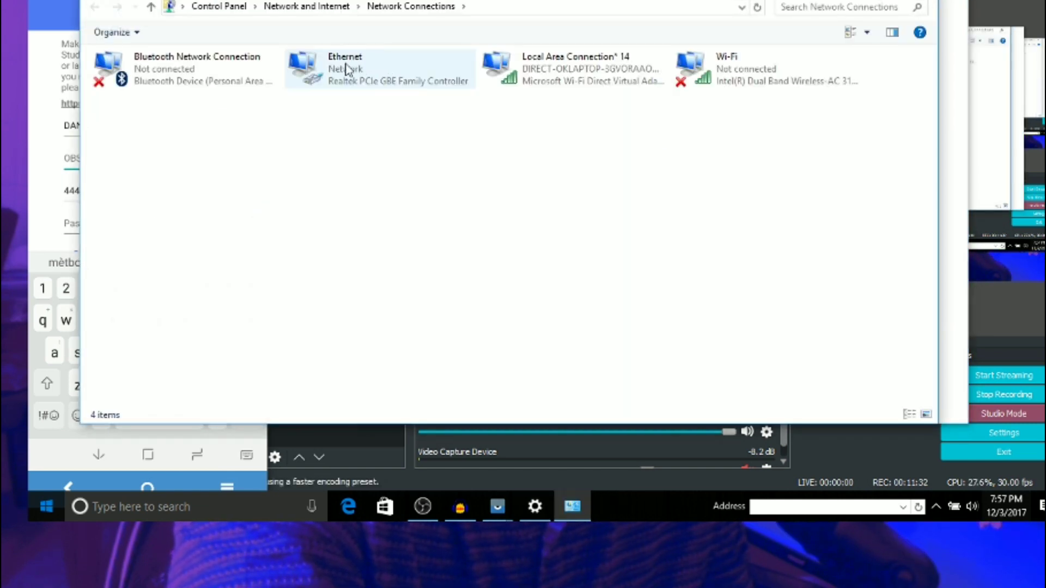
right_click(345, 69)
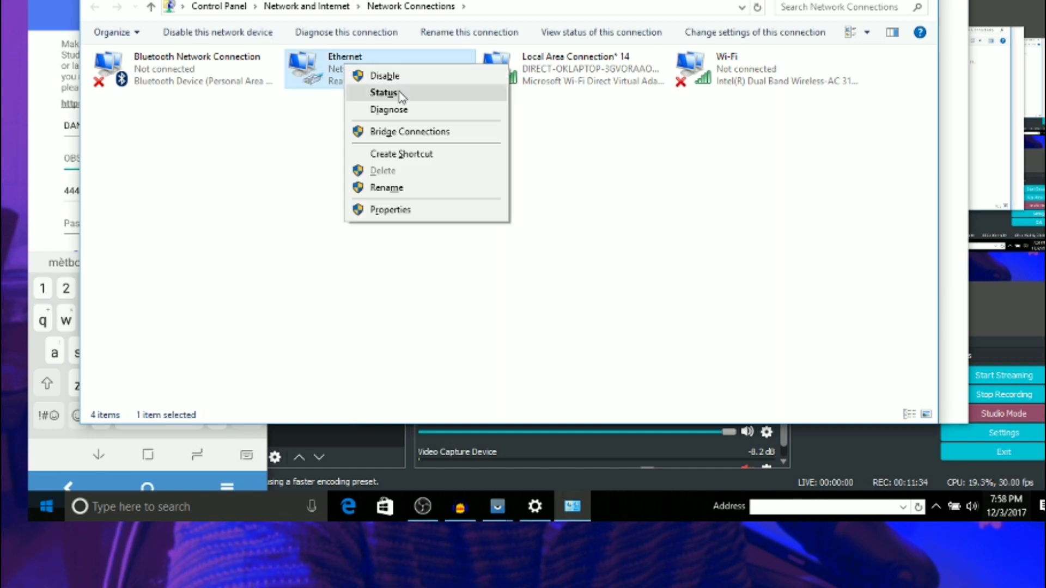
click(398, 96)
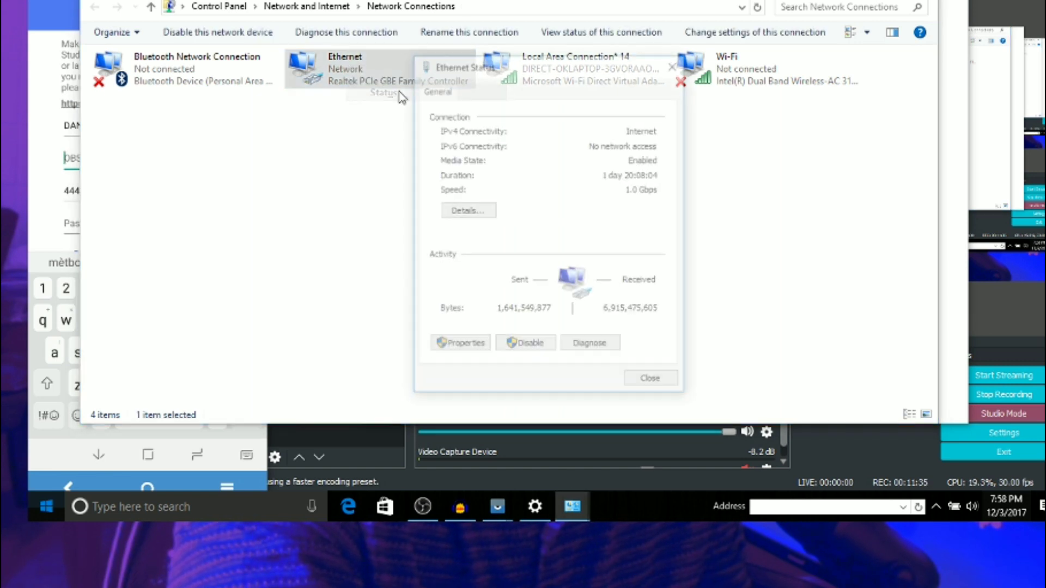
click(457, 211)
click(543, 200)
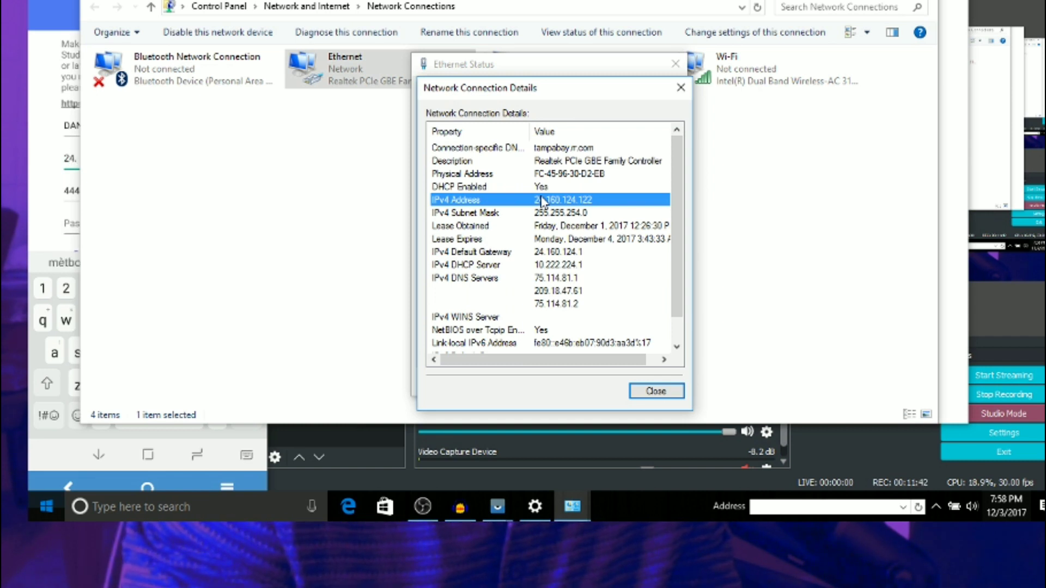
key(ctrl+c)
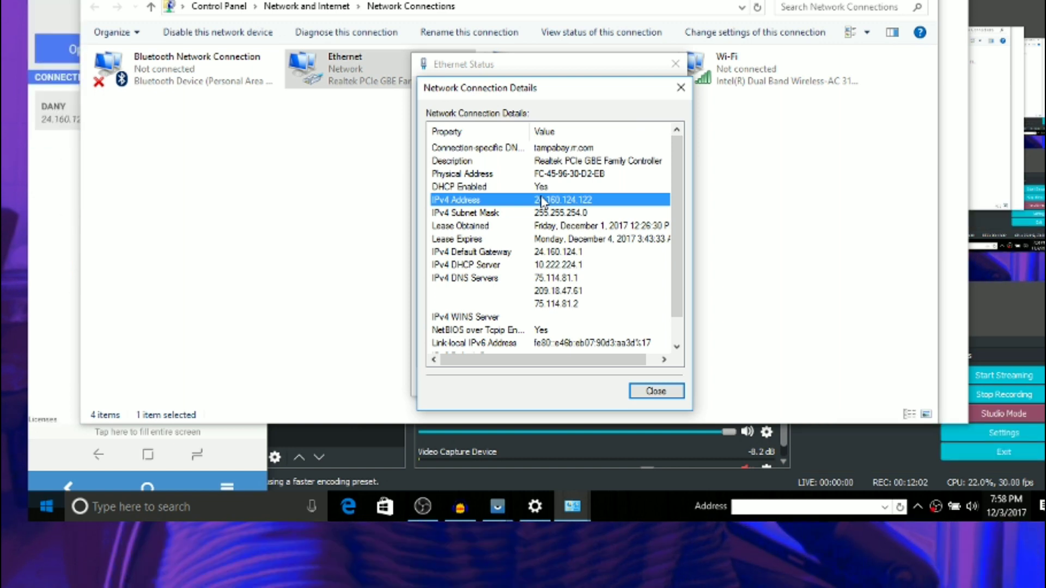
Close the connection details, Ethernet Status and Network Connections windows
click(680, 87)
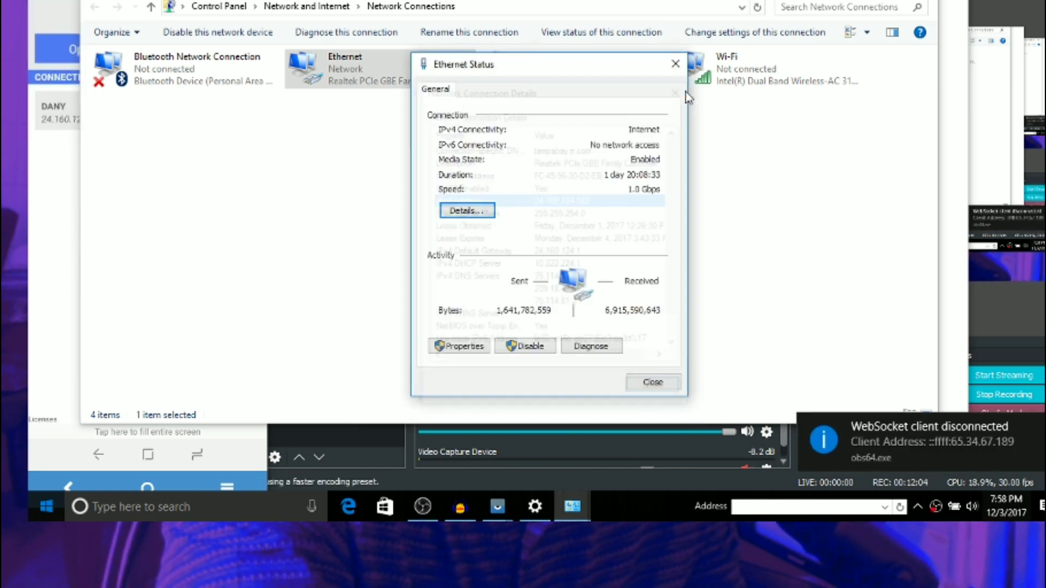
click(676, 64)
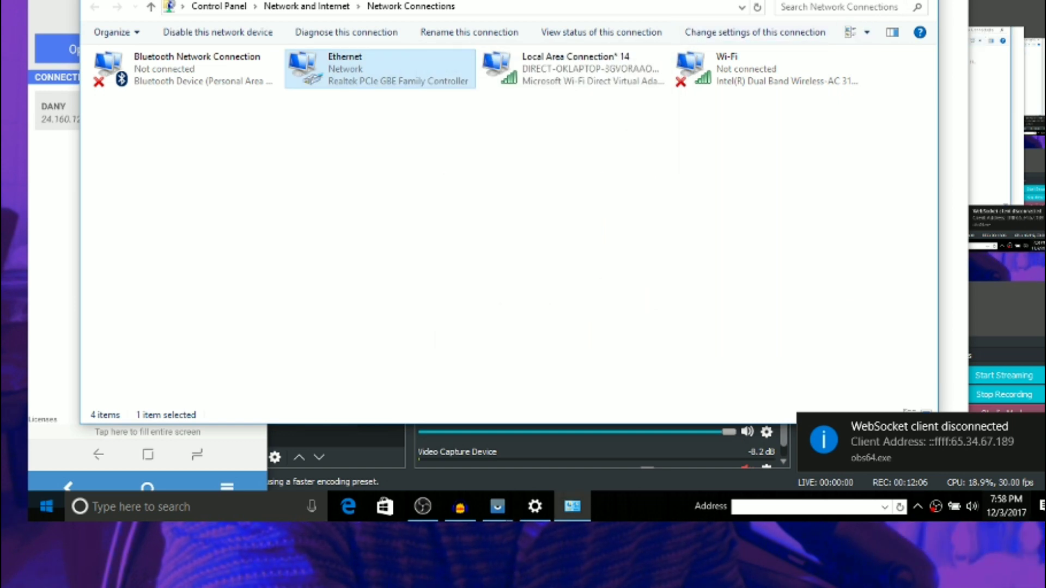
key(alt+F4)
Connect StreamCopilot to OBS as DANY and switch to the SCENE source controls
click(227, 109)
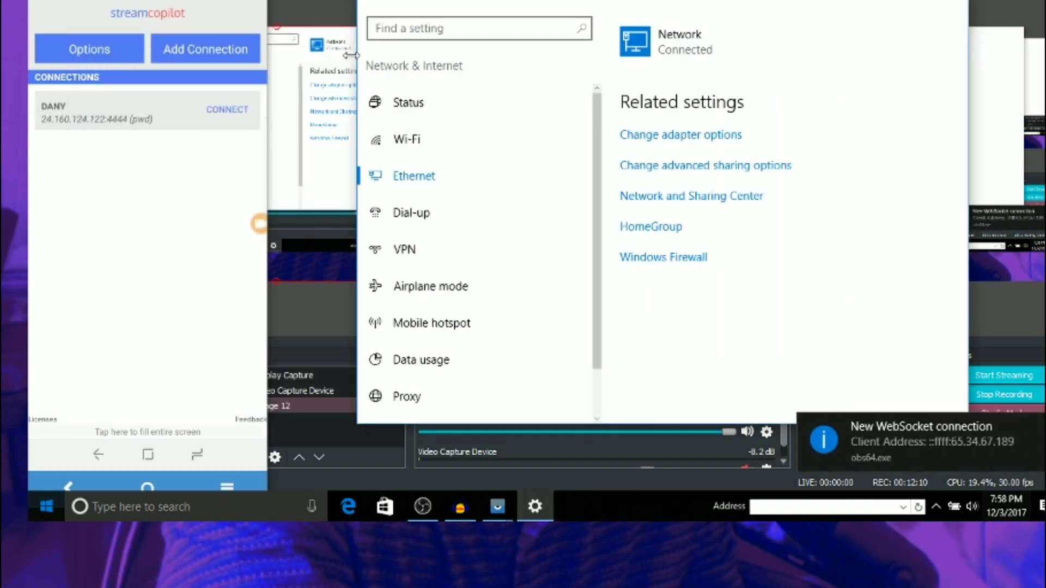
key(alt+F4)
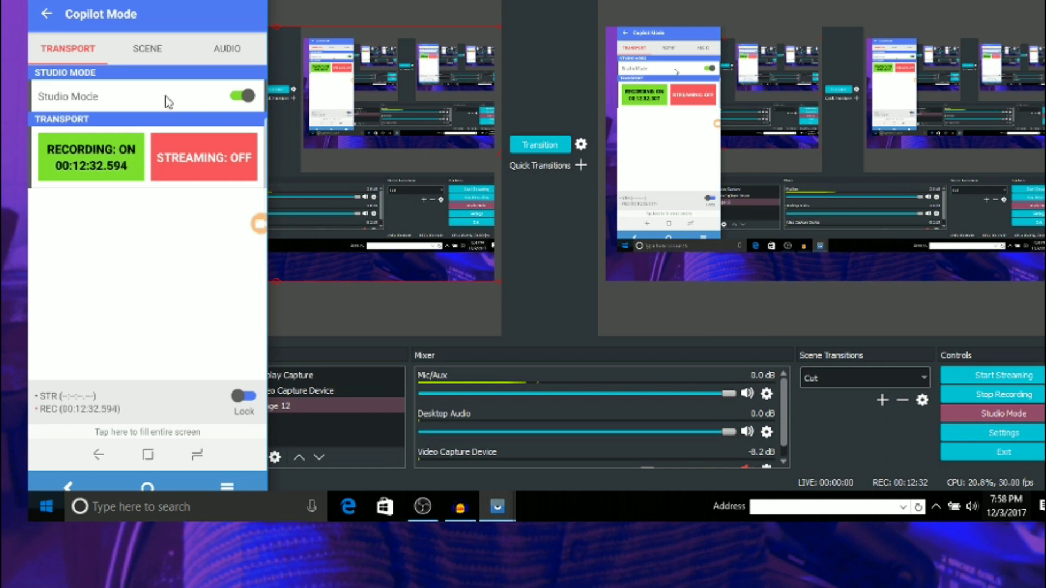
click(153, 54)
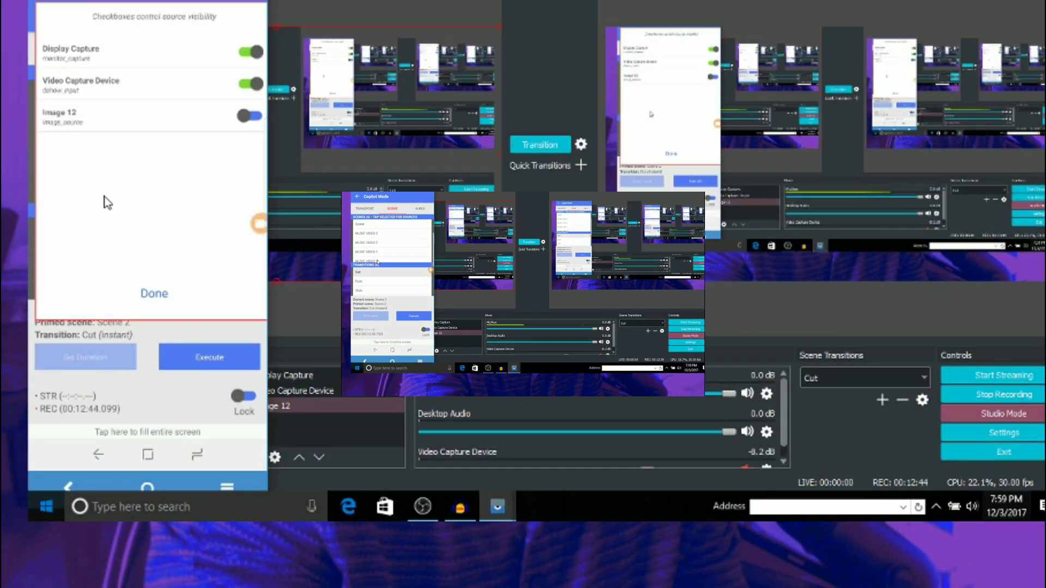